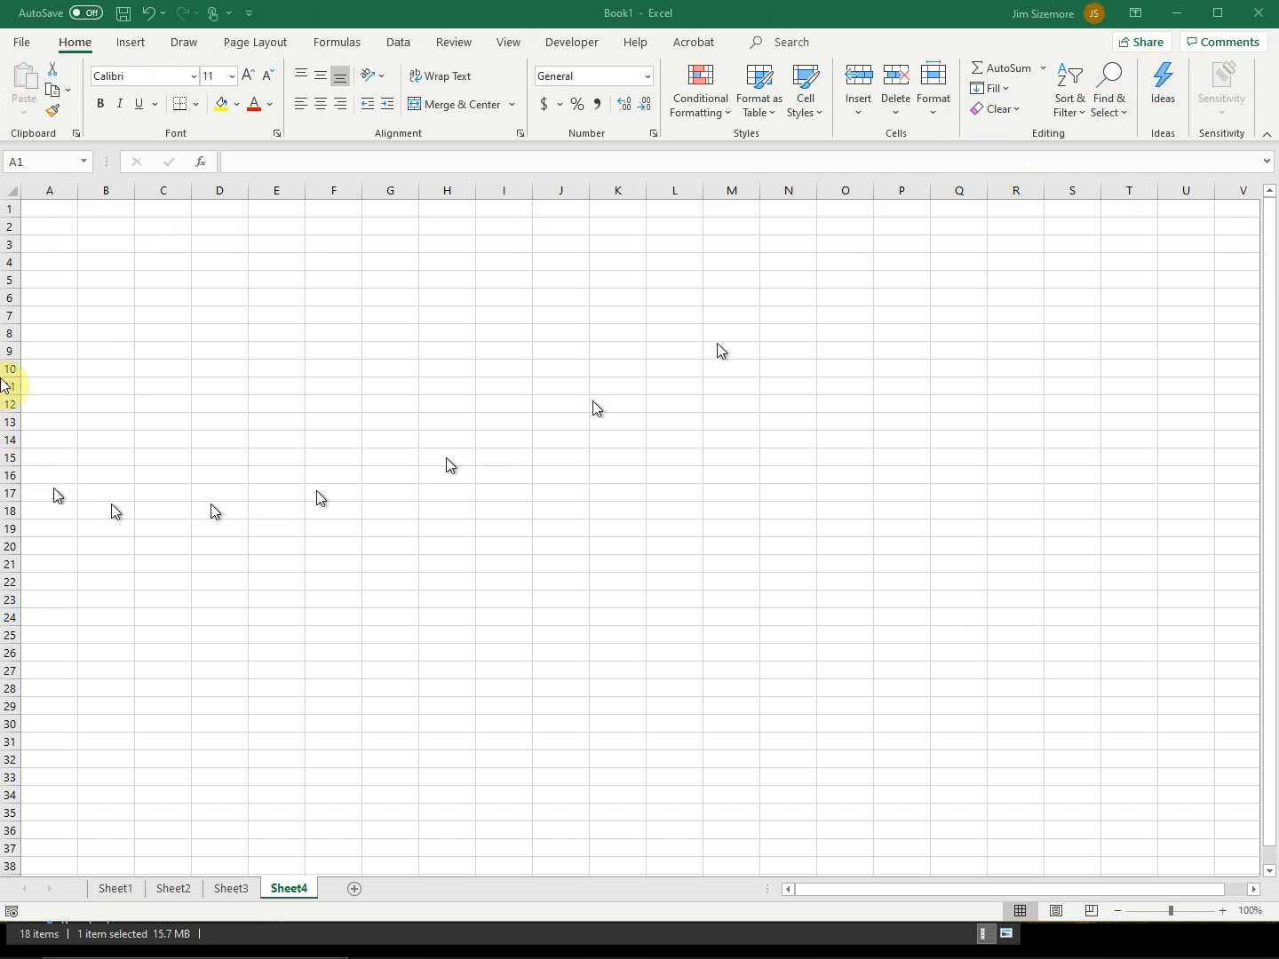
left_click(40, 208)
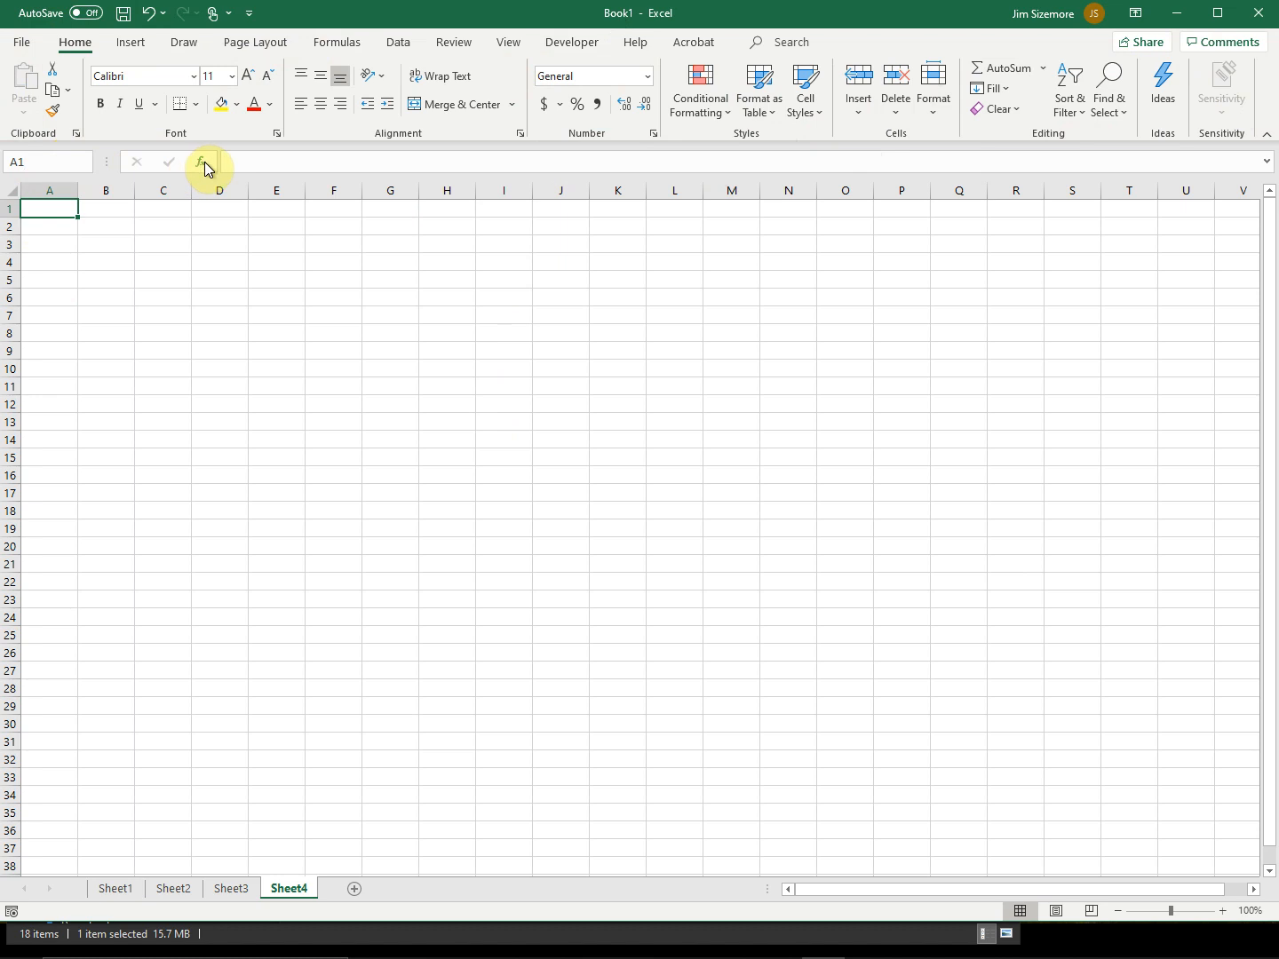
left_click(245, 161)
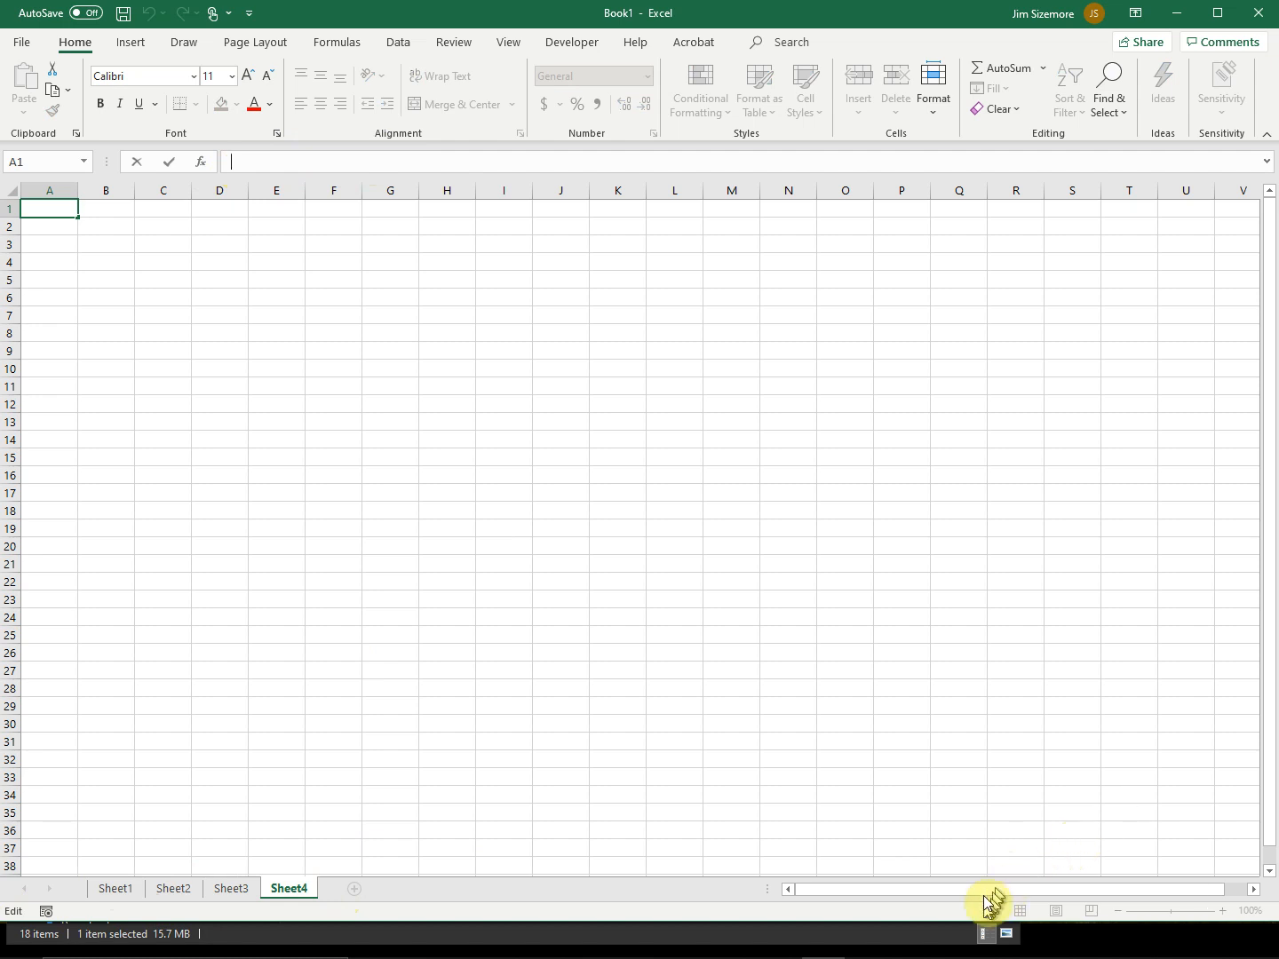
left_click_drag(981, 895, 897, 904)
left_click_drag(1270, 736, 1021, 701)
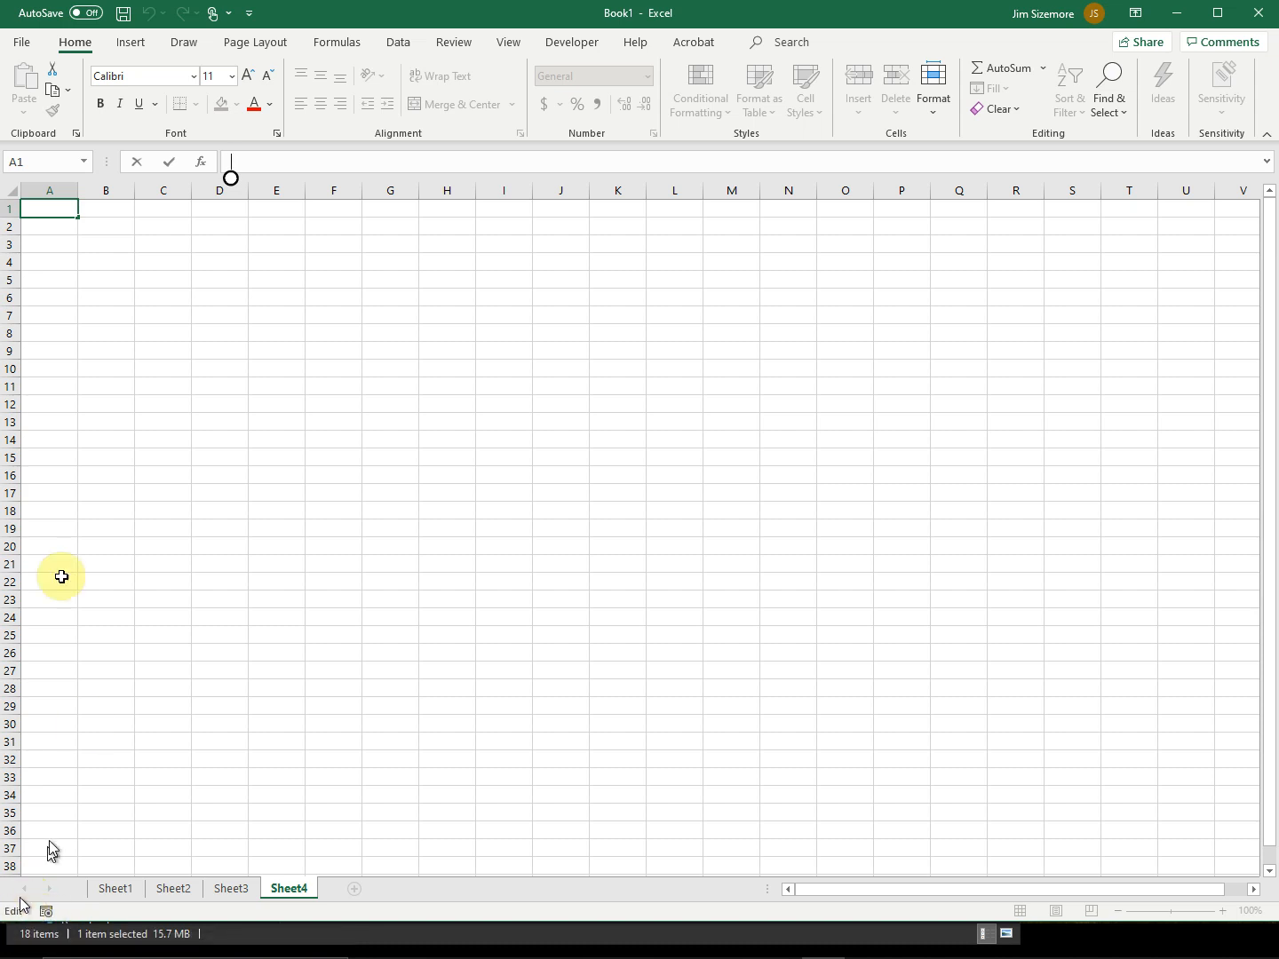
left_click(153, 266)
left_click(46, 212)
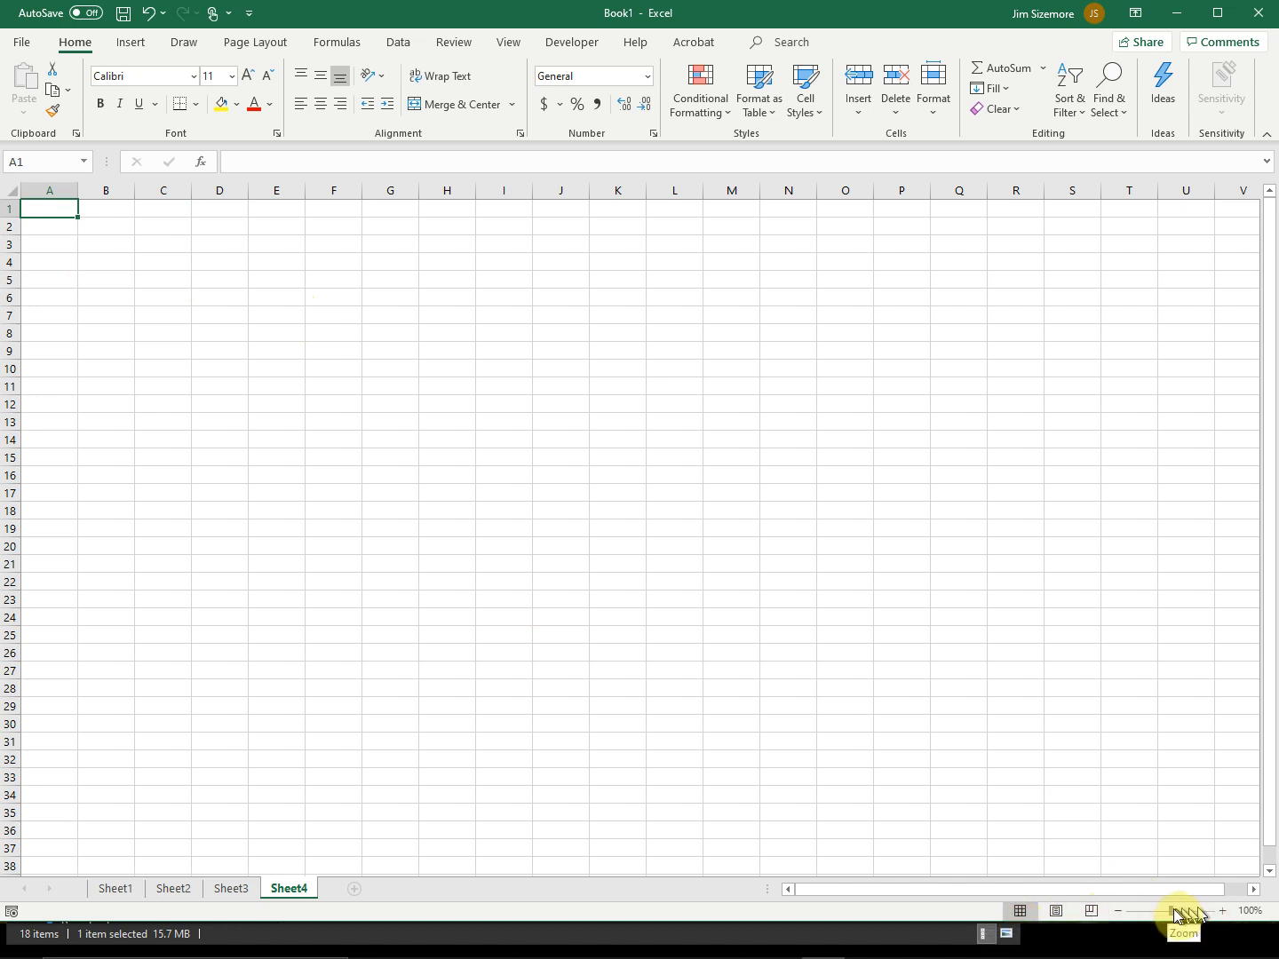
Zoom the Sheet4 worksheet in to 274%.
left_click_drag(1174, 913, 1175, 909)
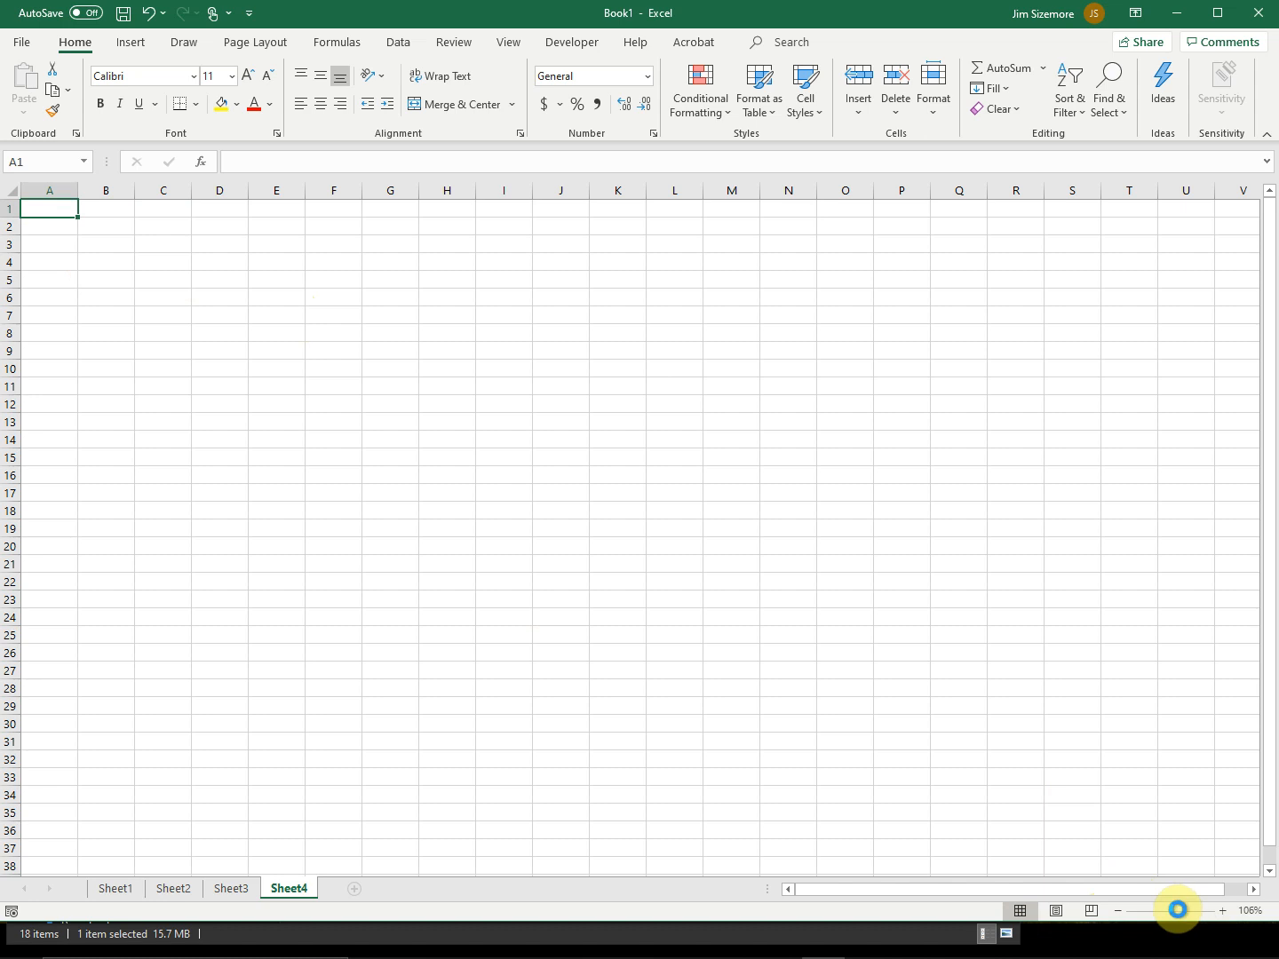
left_click(1185, 910)
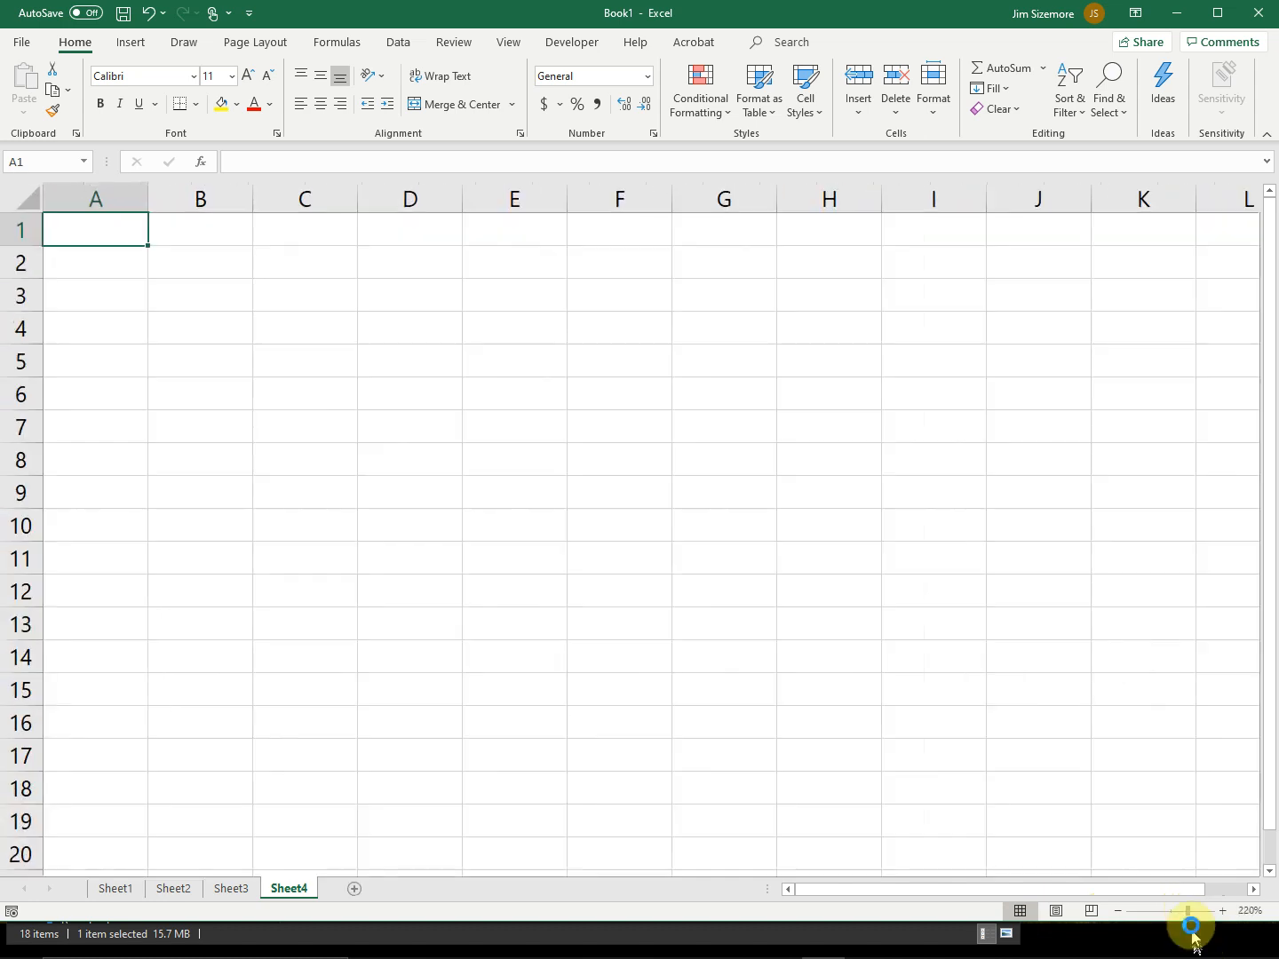
left_click(1189, 910)
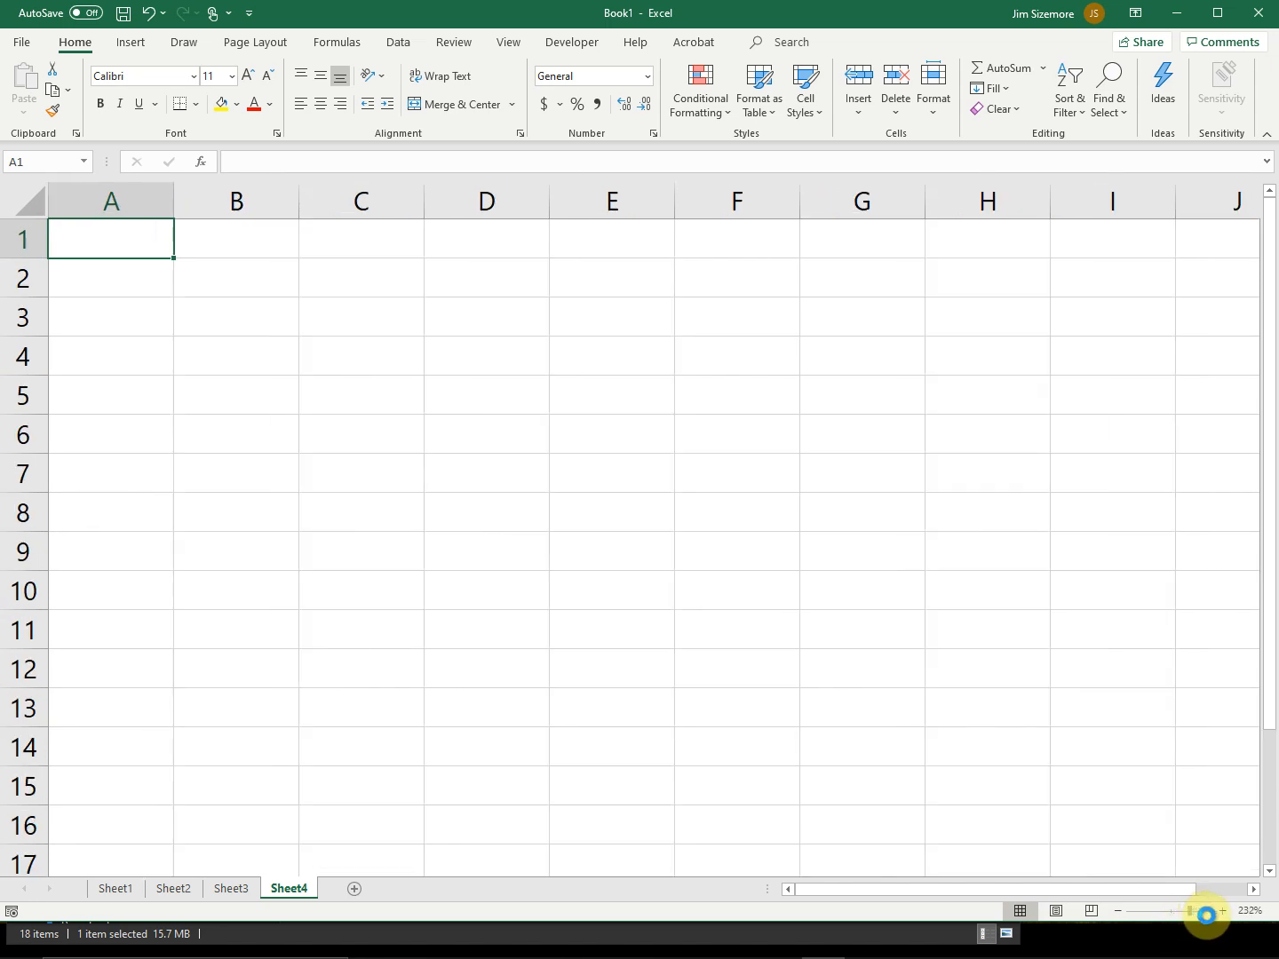
left_click(1208, 911)
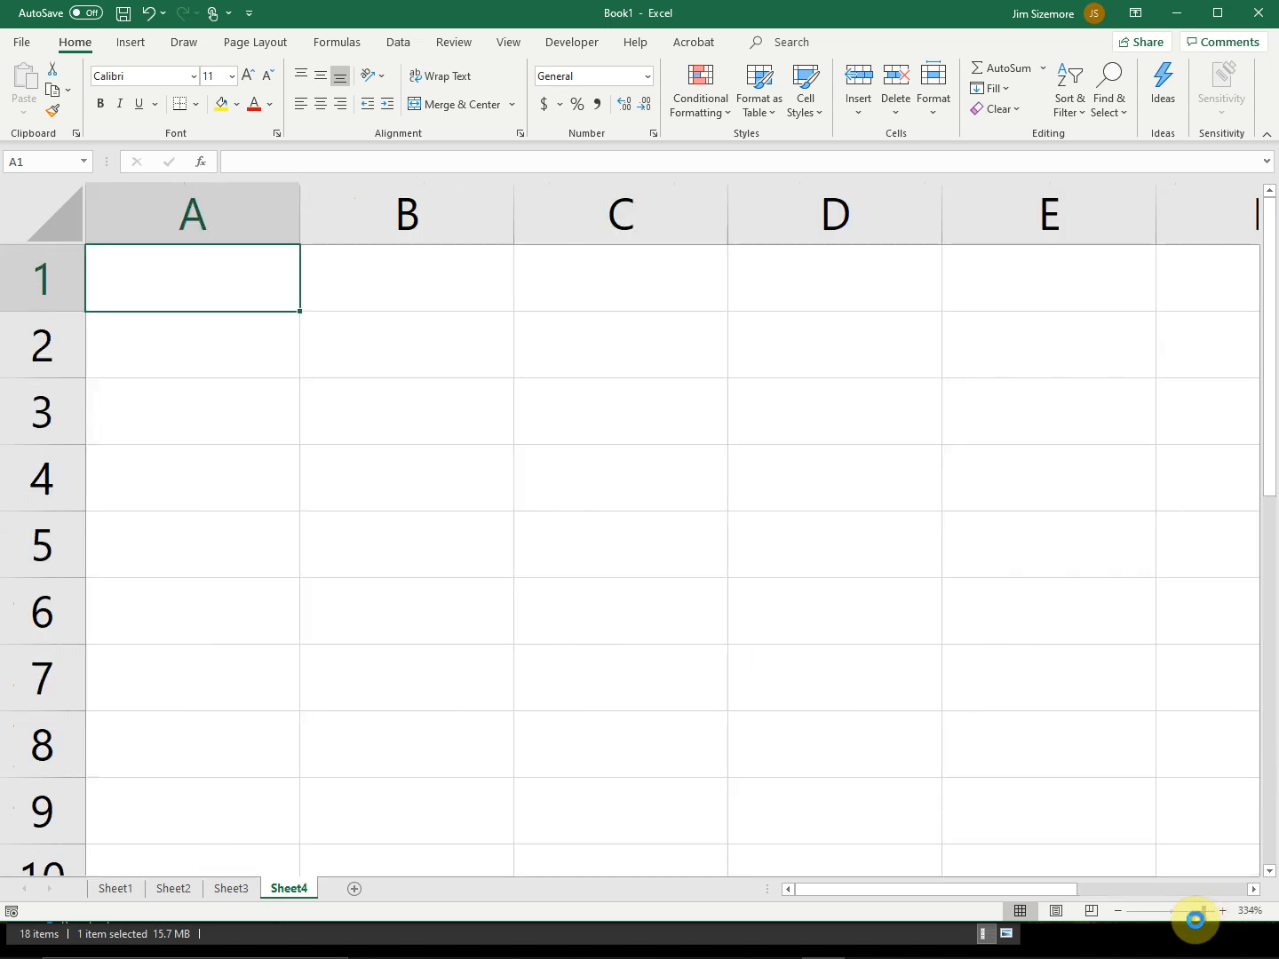
left_click(1196, 915)
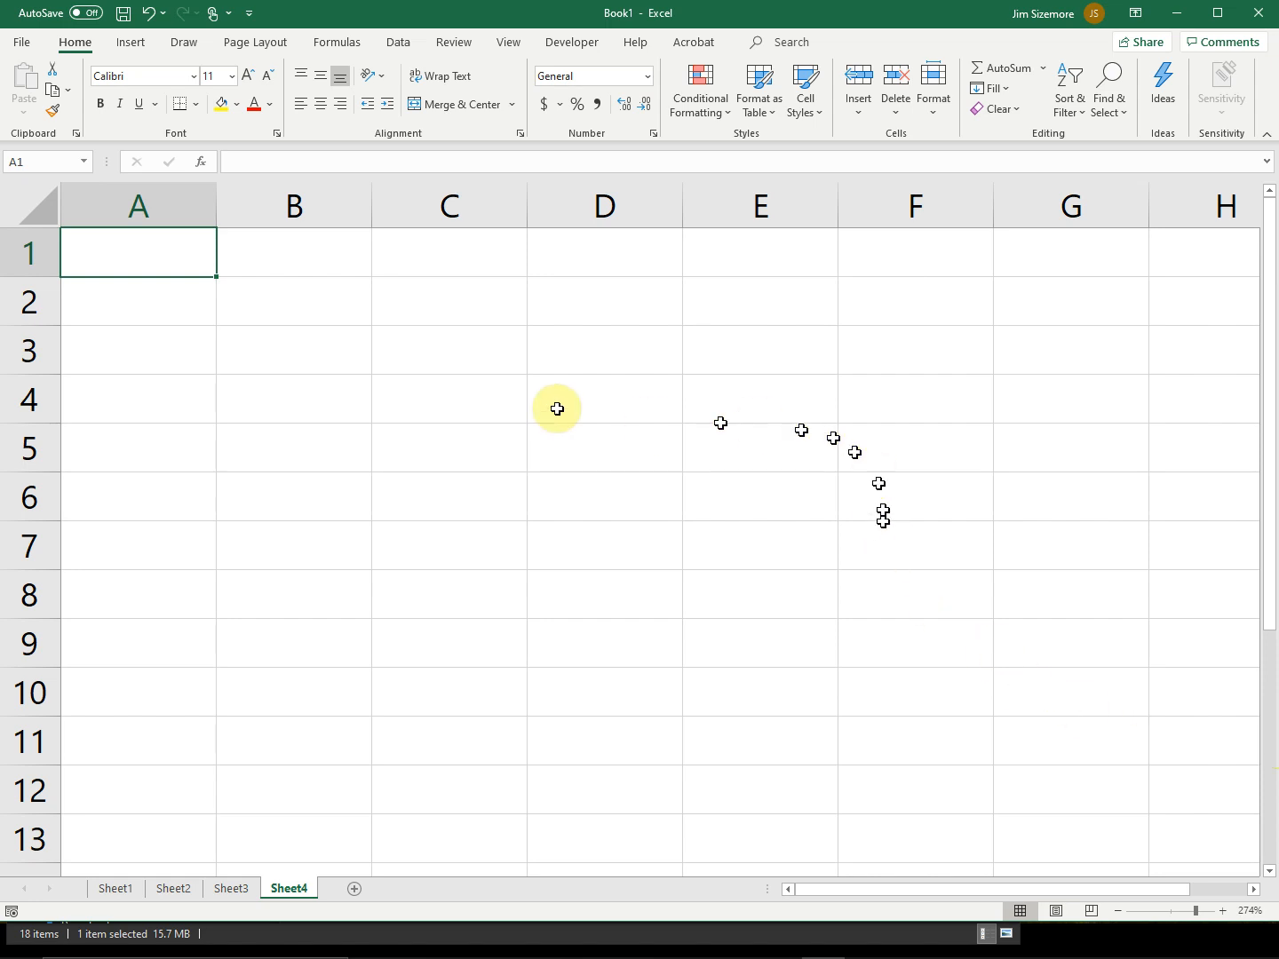
Assign the name "first" to cell A1.
left_click(312, 343)
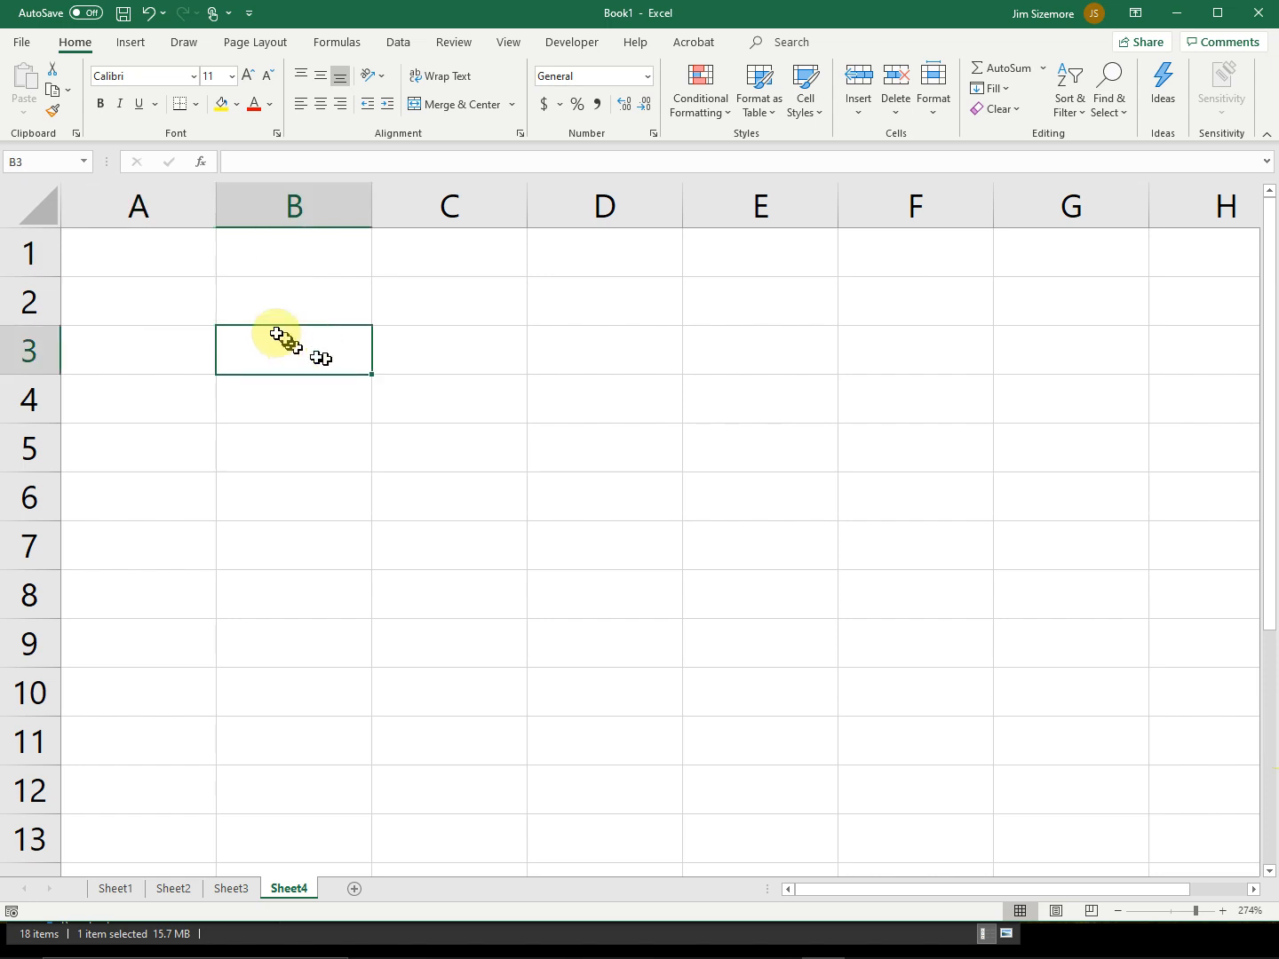
left_click(173, 260)
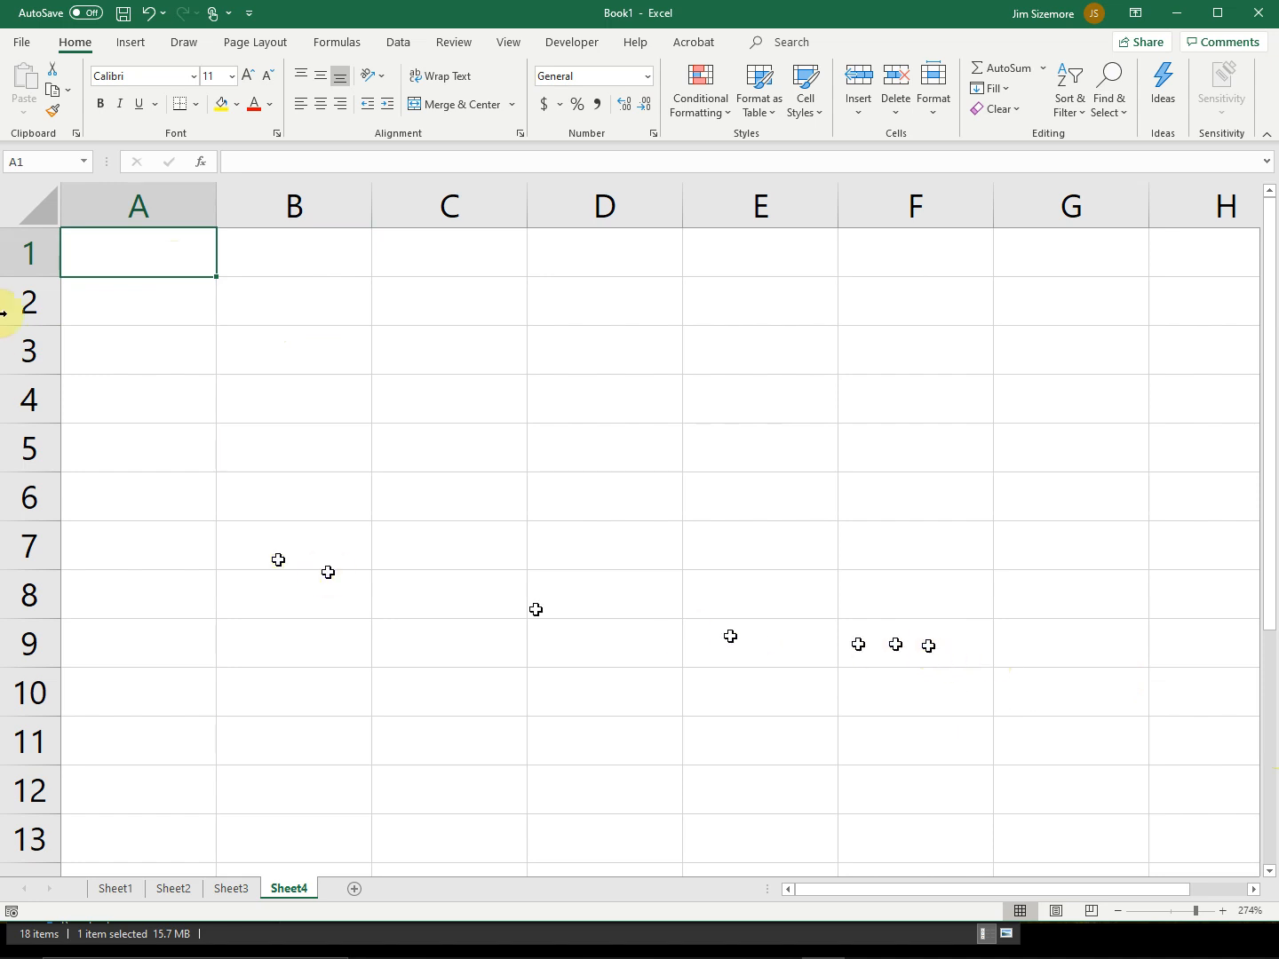
left_click(48, 164)
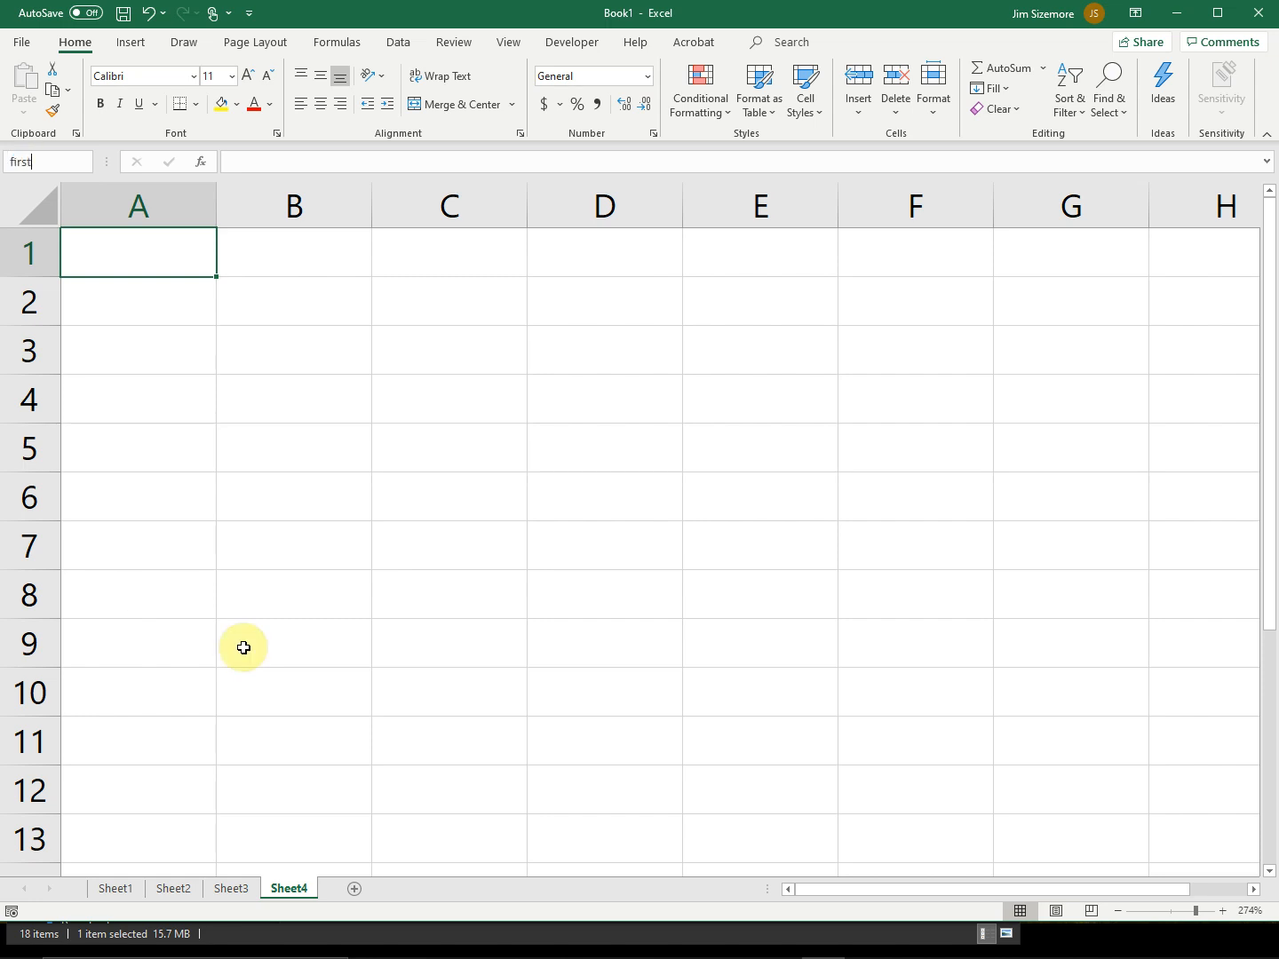
key("Return")
left_click(329, 256)
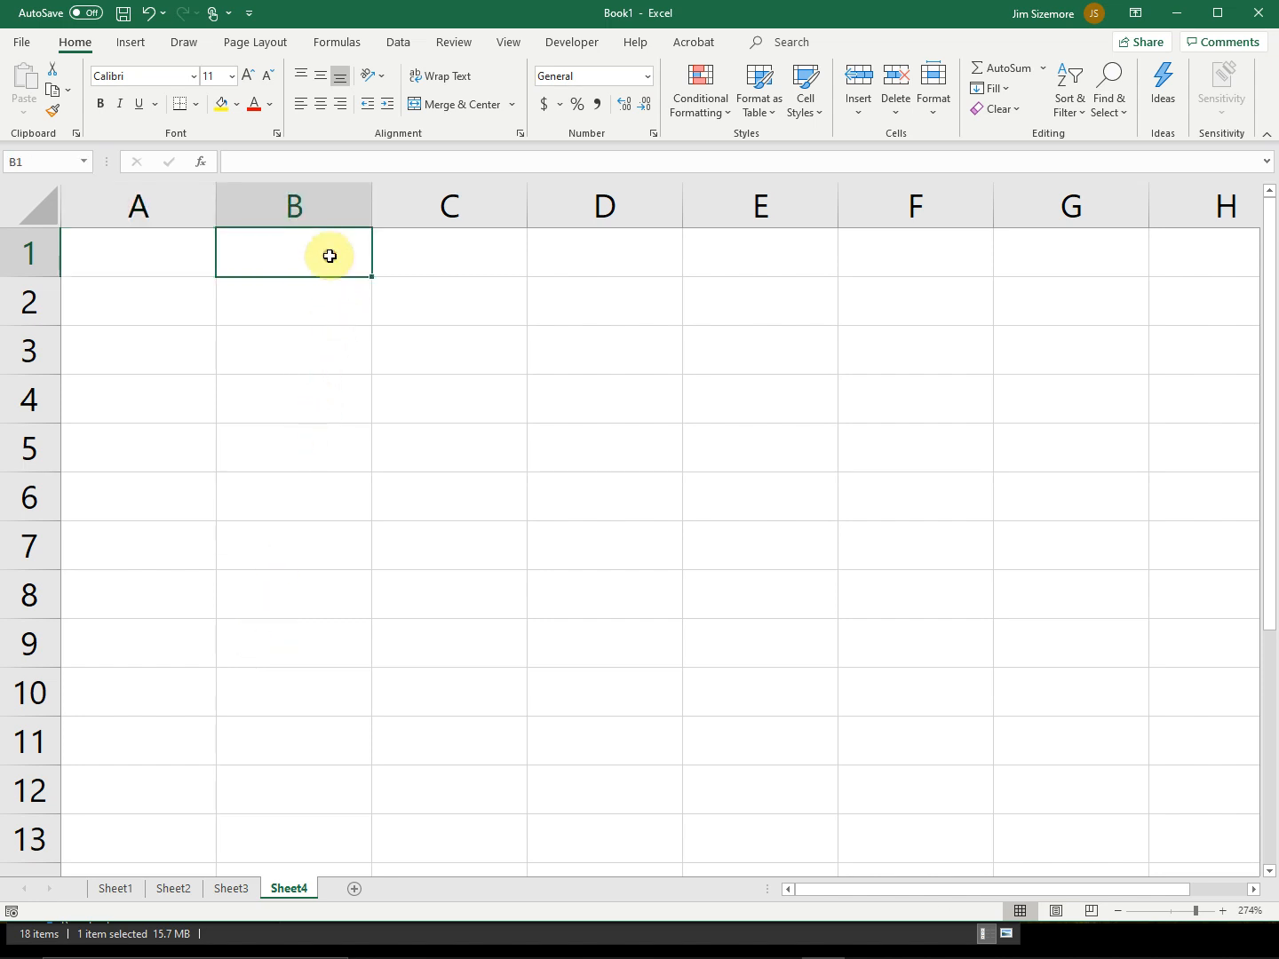
Enter the formula =pi() in cell A1, the cell named "first".
left_click(166, 248)
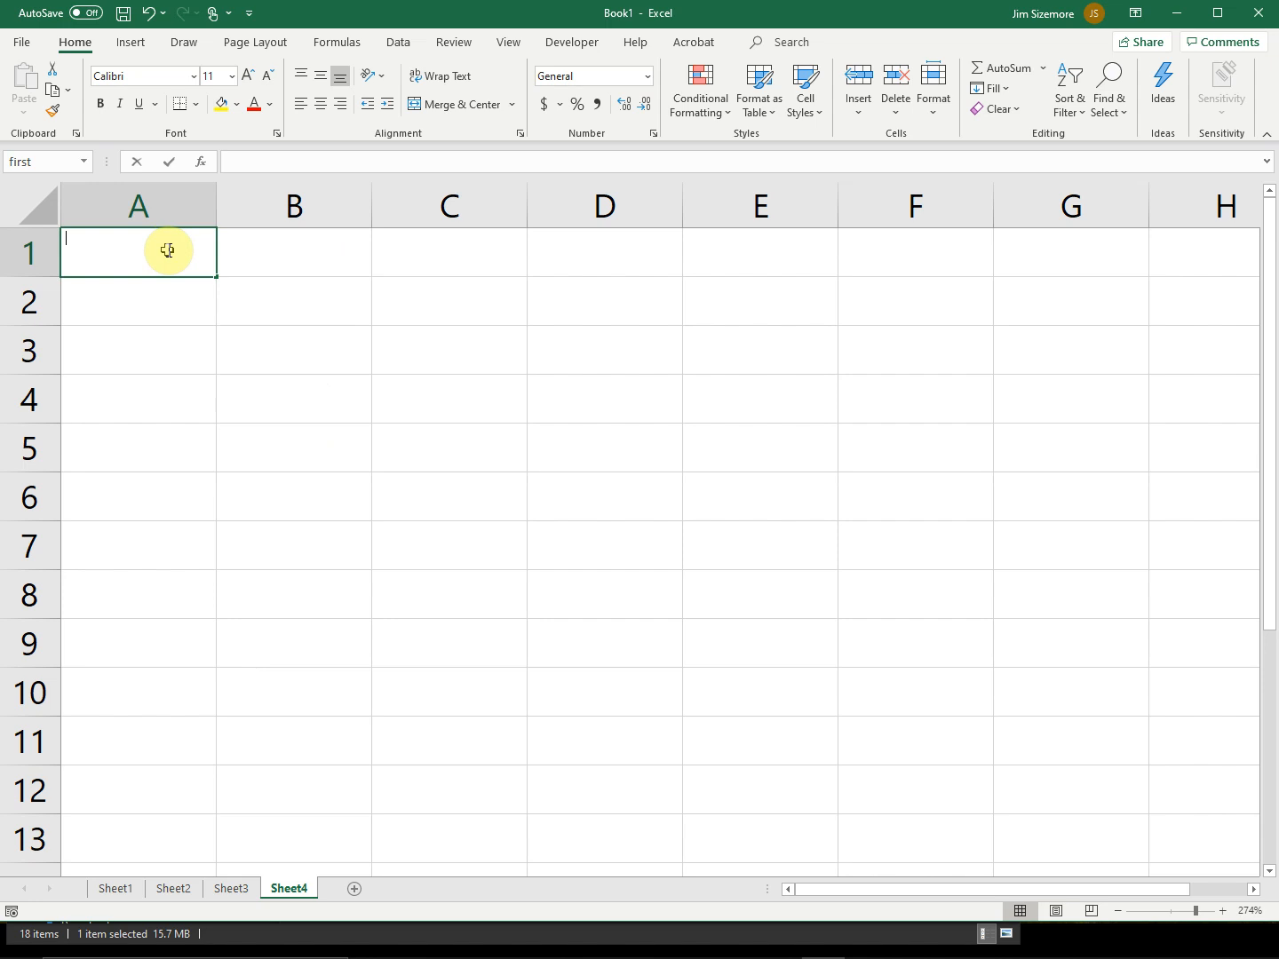
type("=pi")
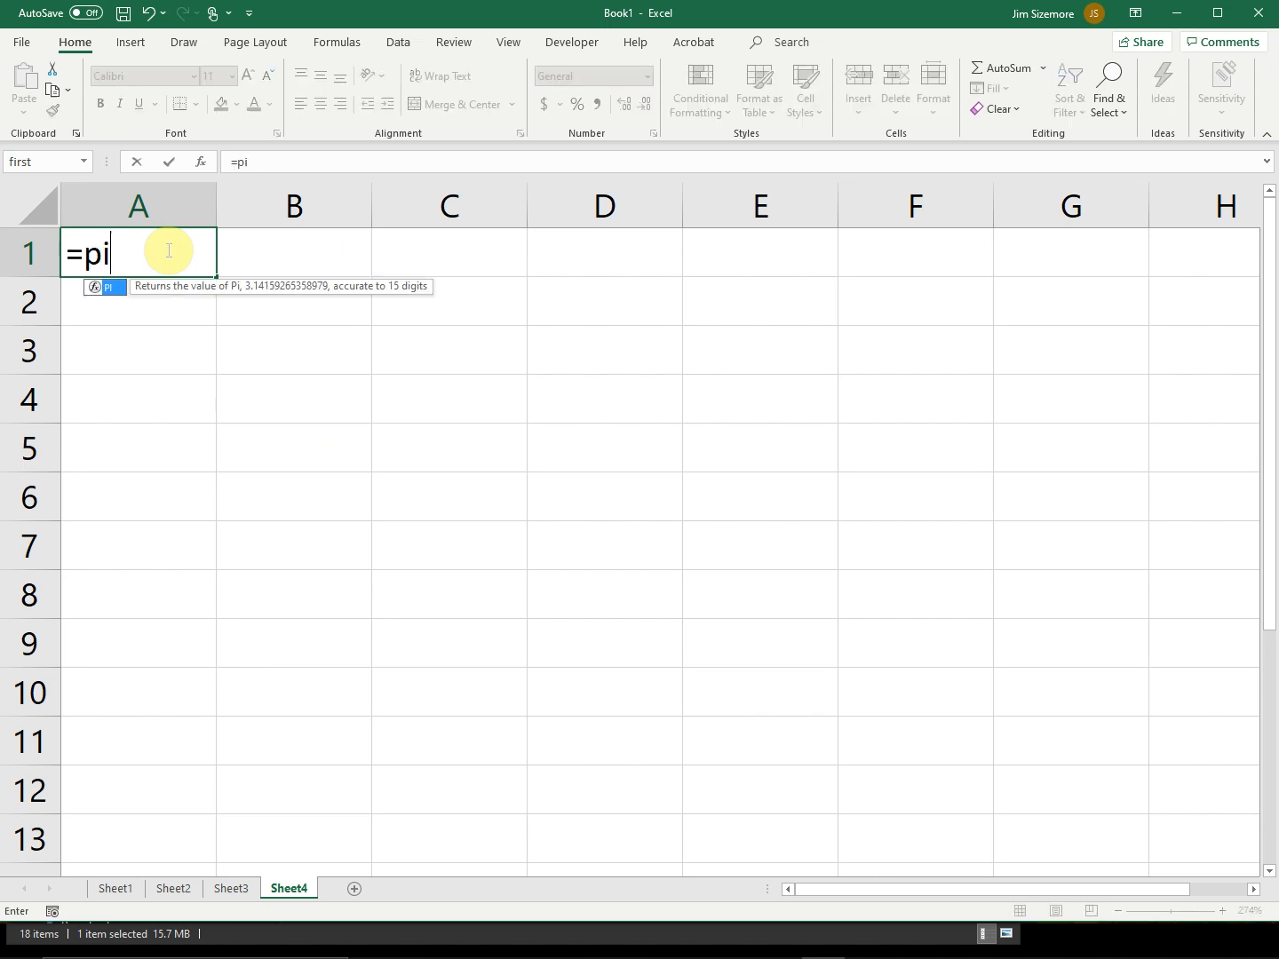
type("()")
key("Return")
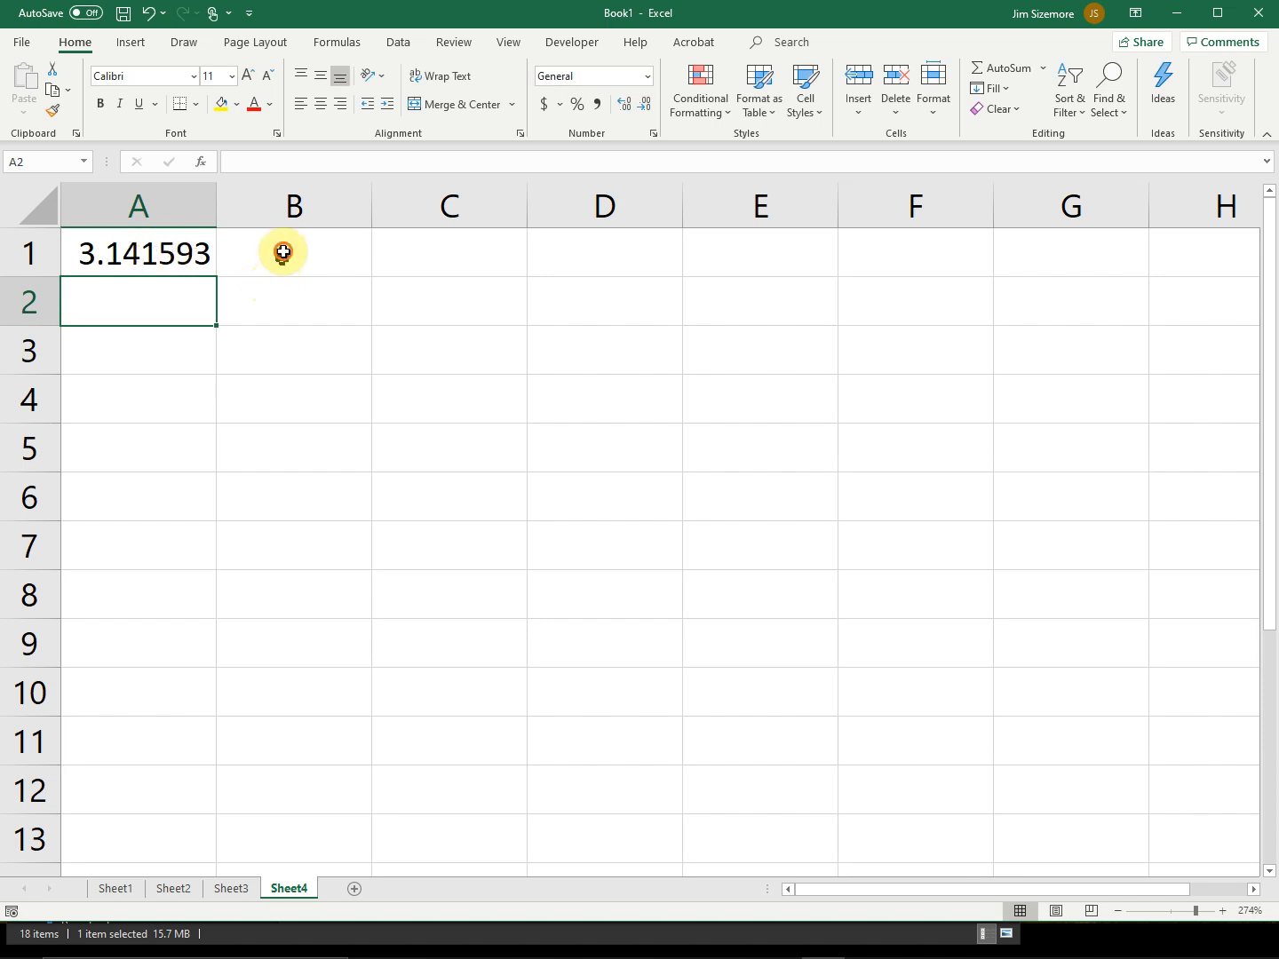
Enter the formula =first in cell B1, and undo and redo that entry.
left_click(283, 251)
type("=")
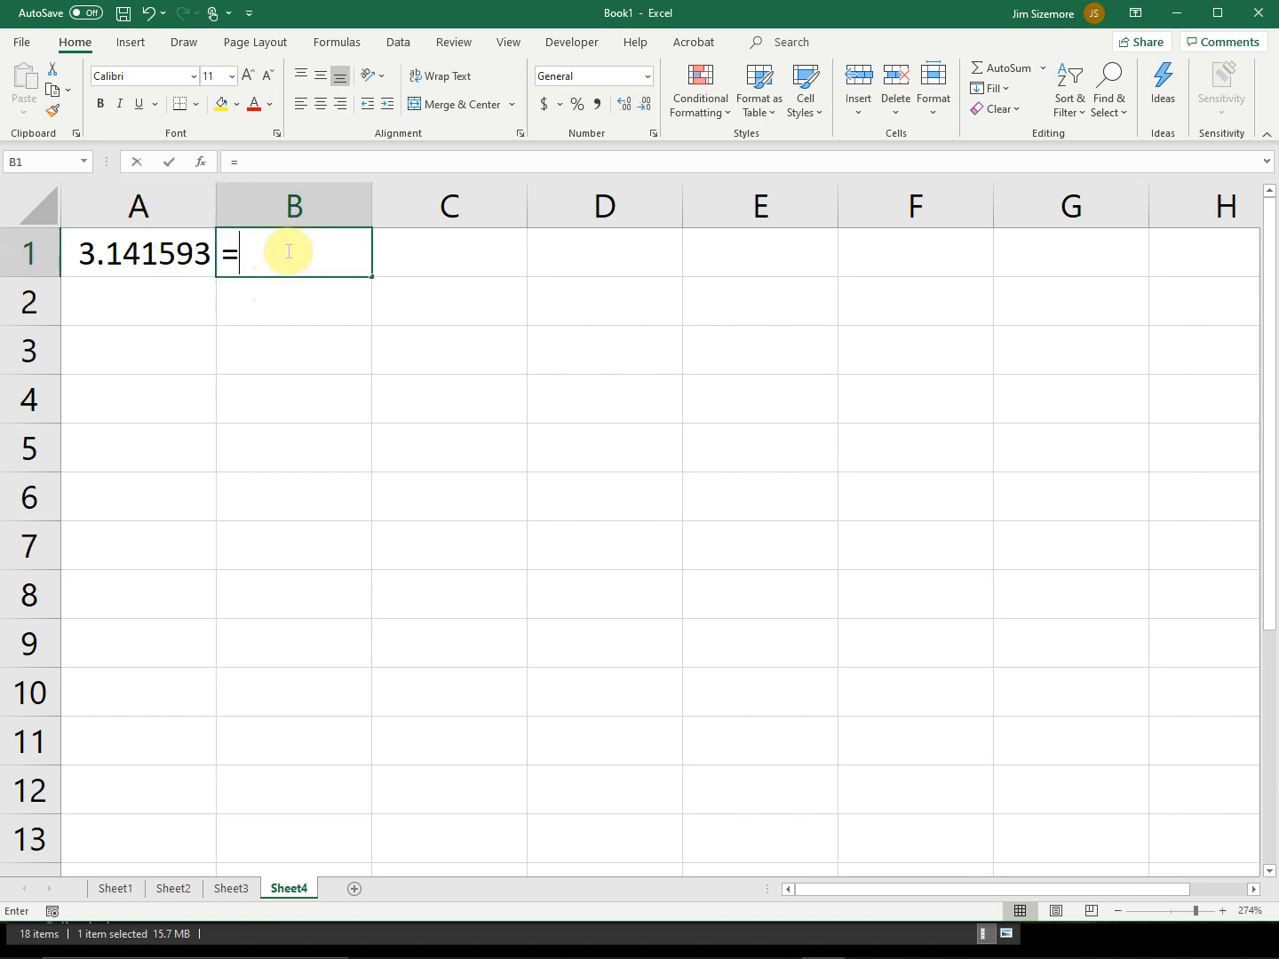
type("first")
key("Return")
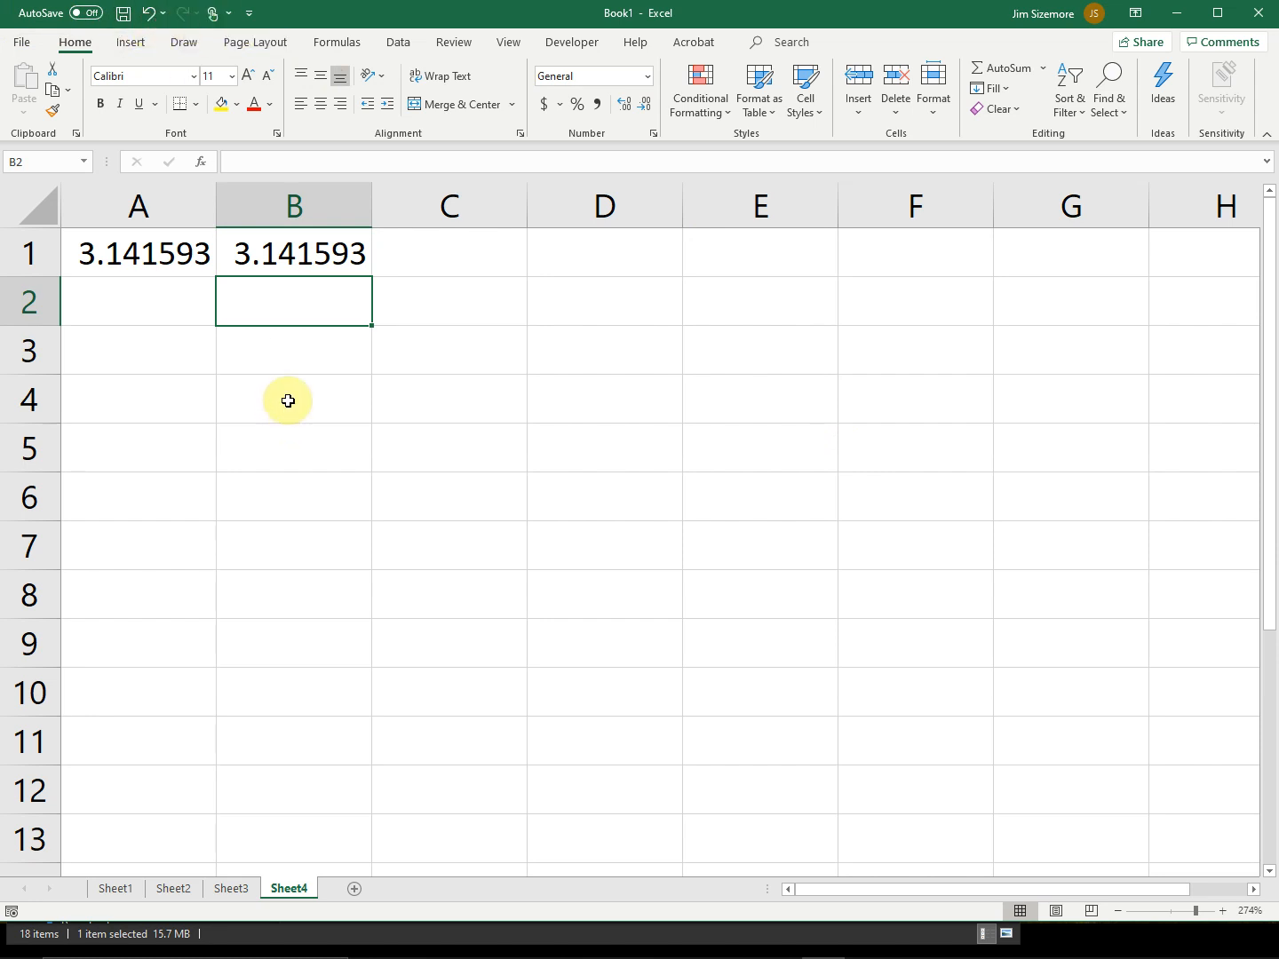
key("ctrl+z")
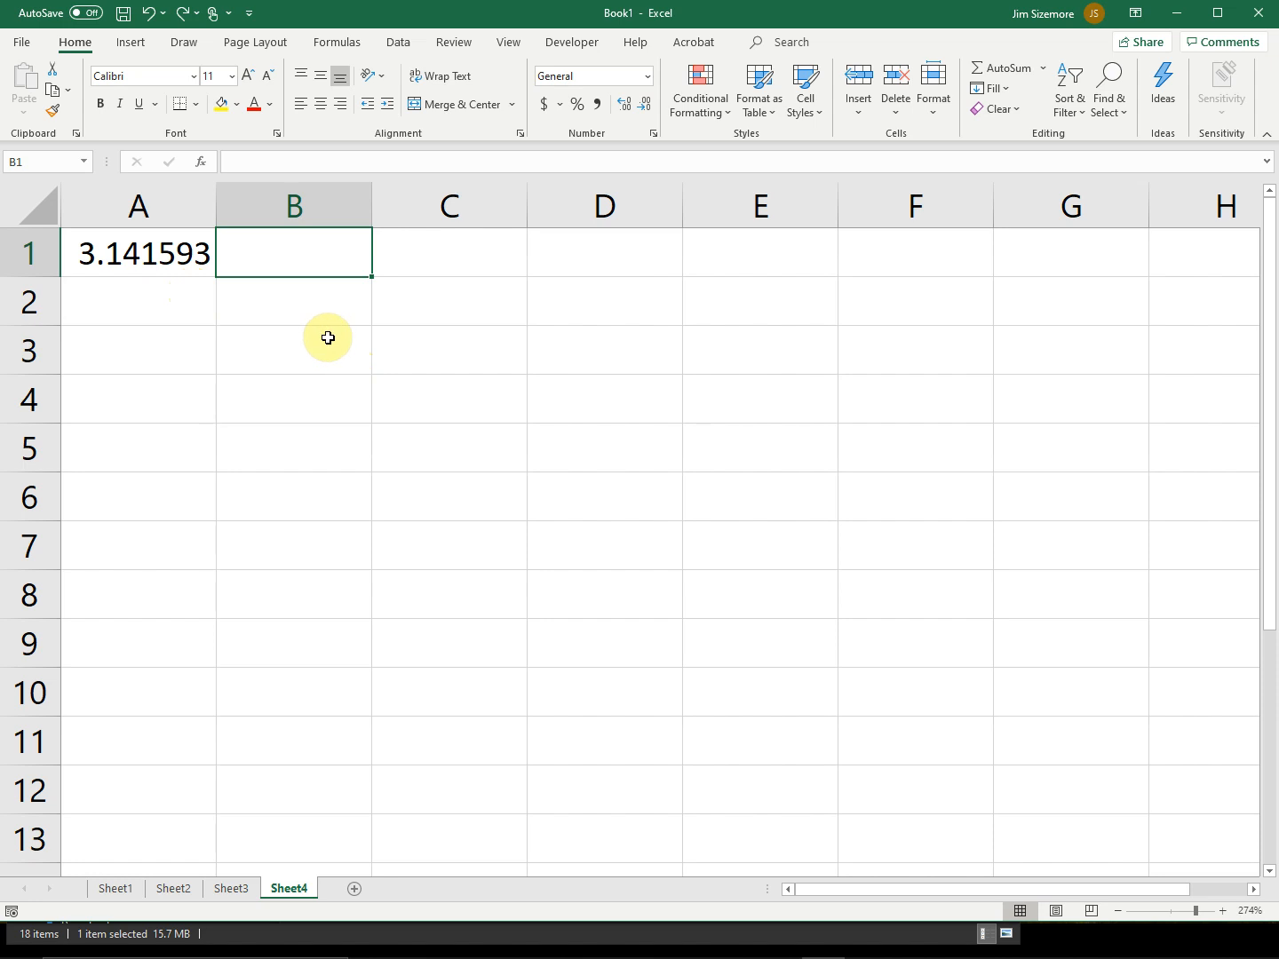
key("ctrl+y")
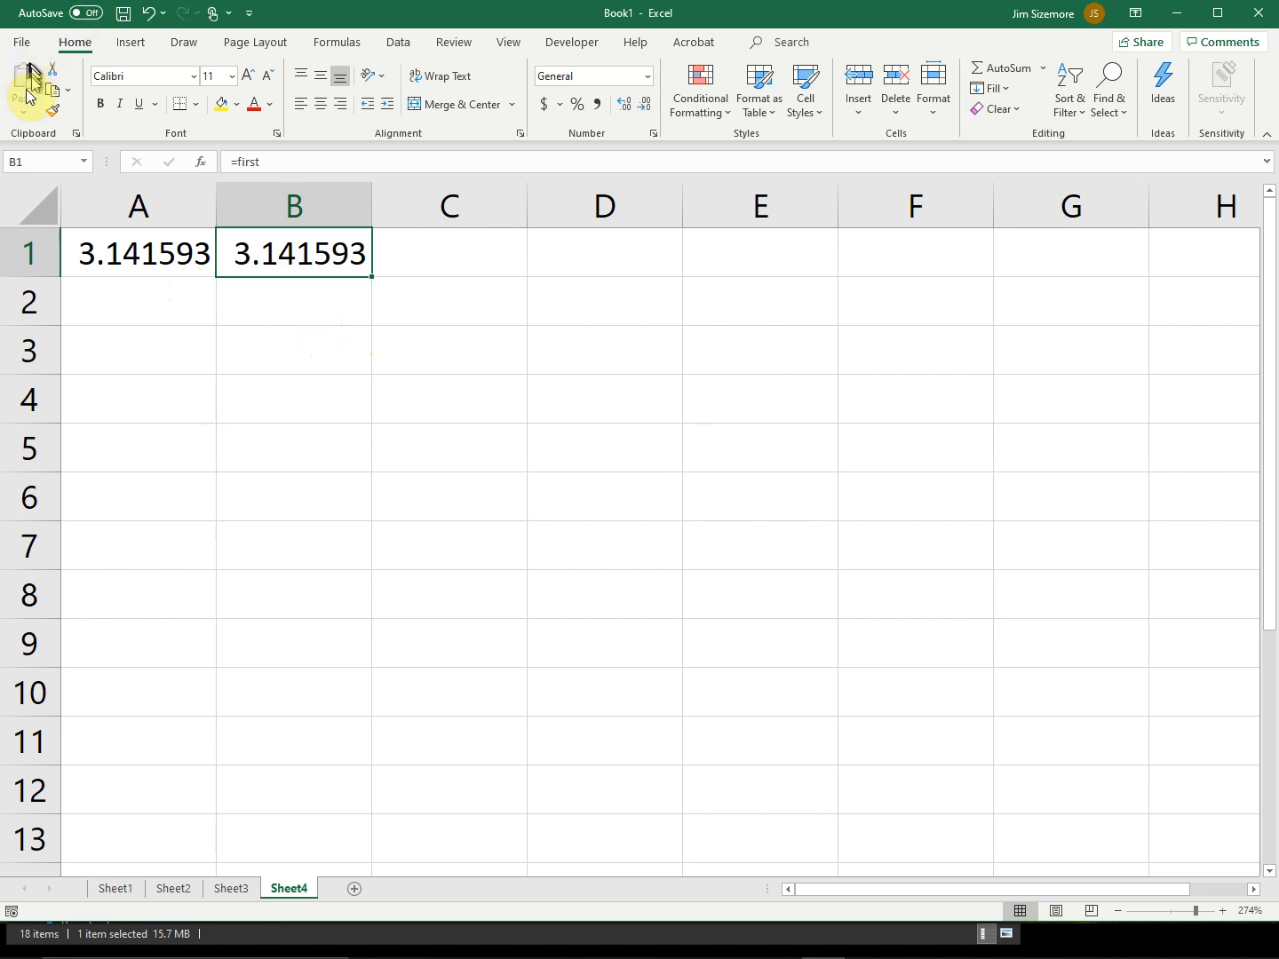
left_click(135, 260)
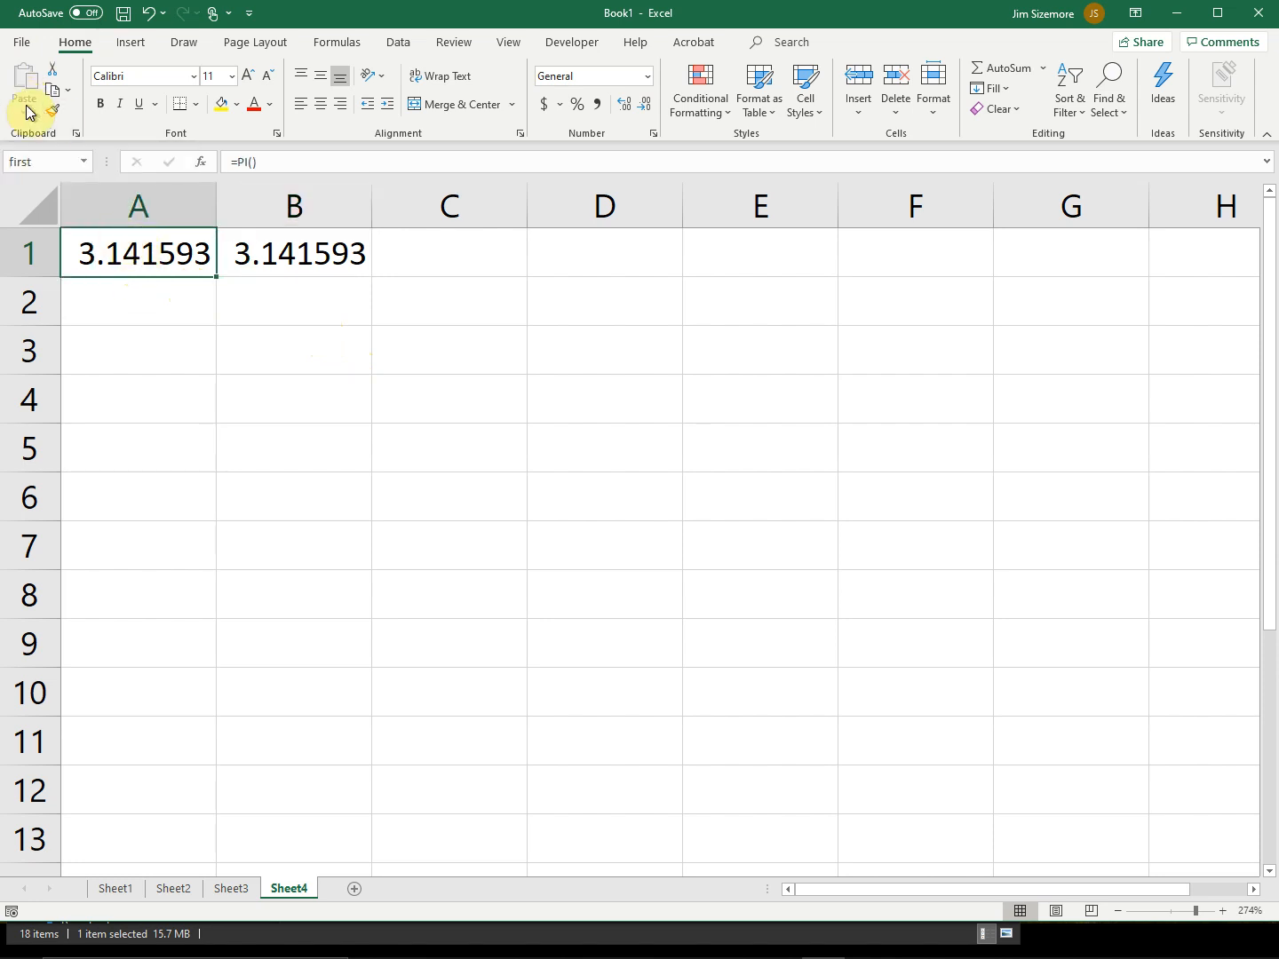
left_click(56, 92)
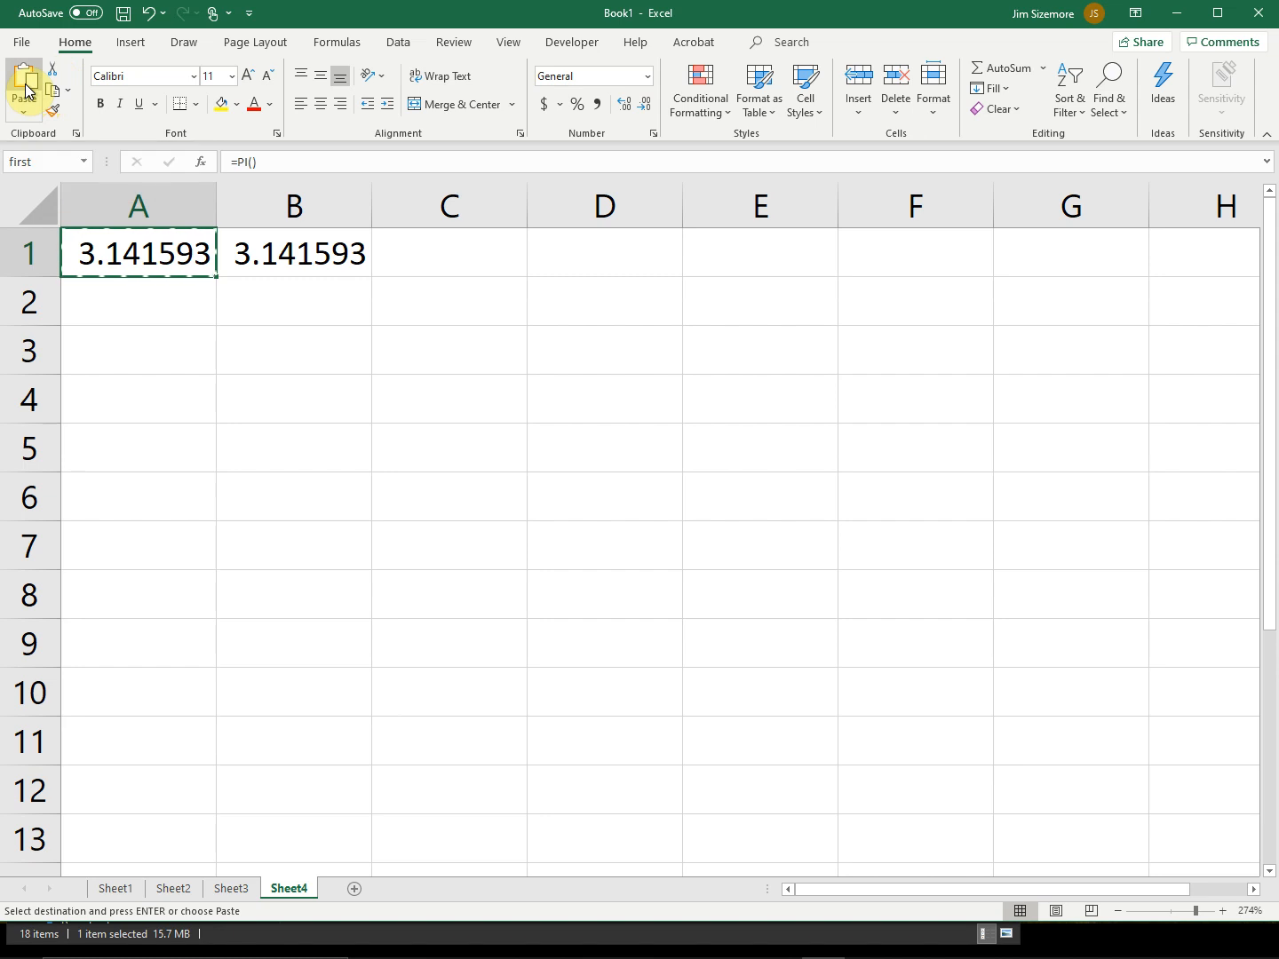
type("v")
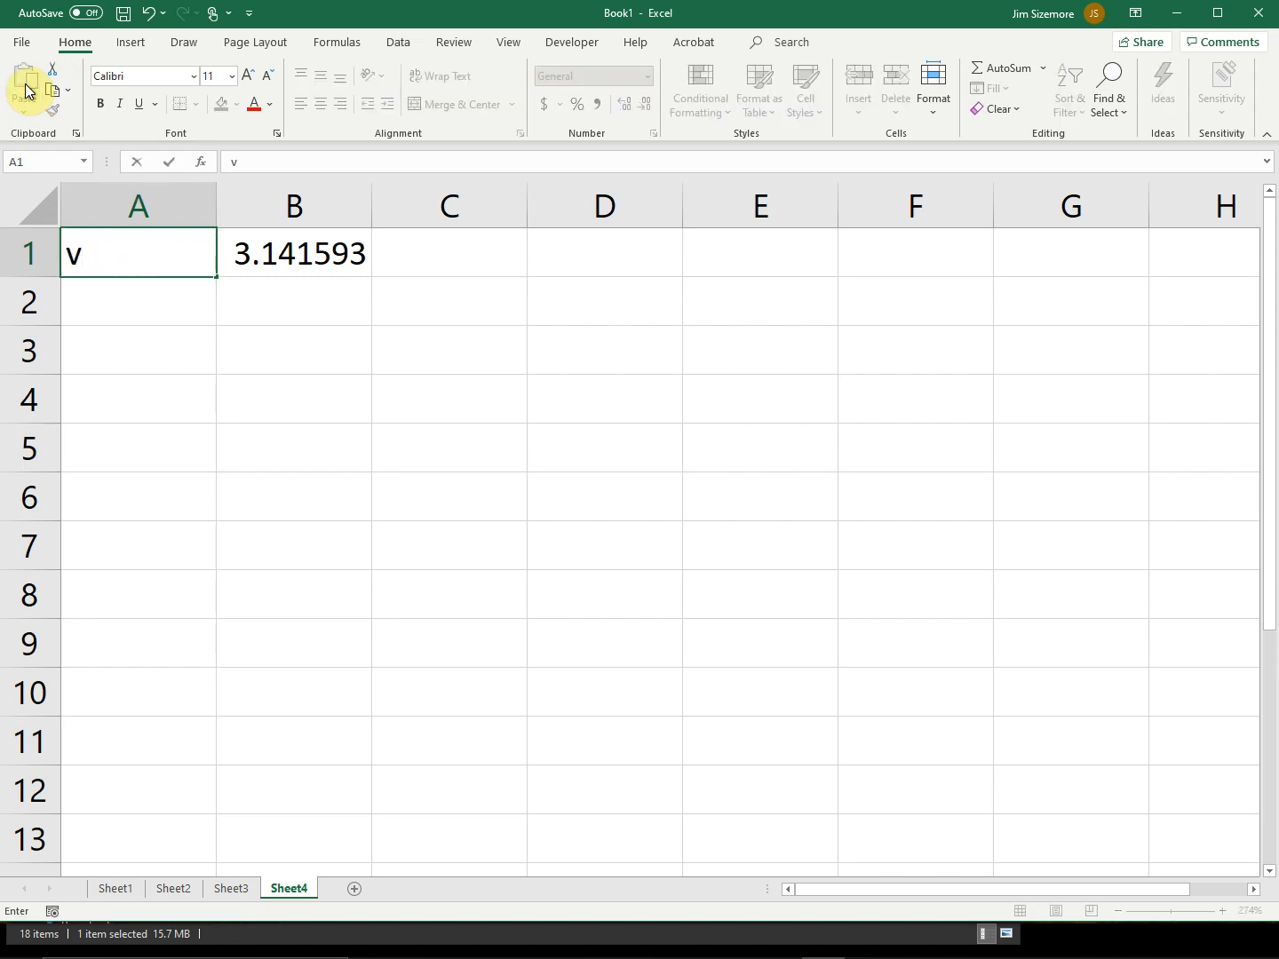
key("BackSpace")
key("ctrl+Return")
key("Return")
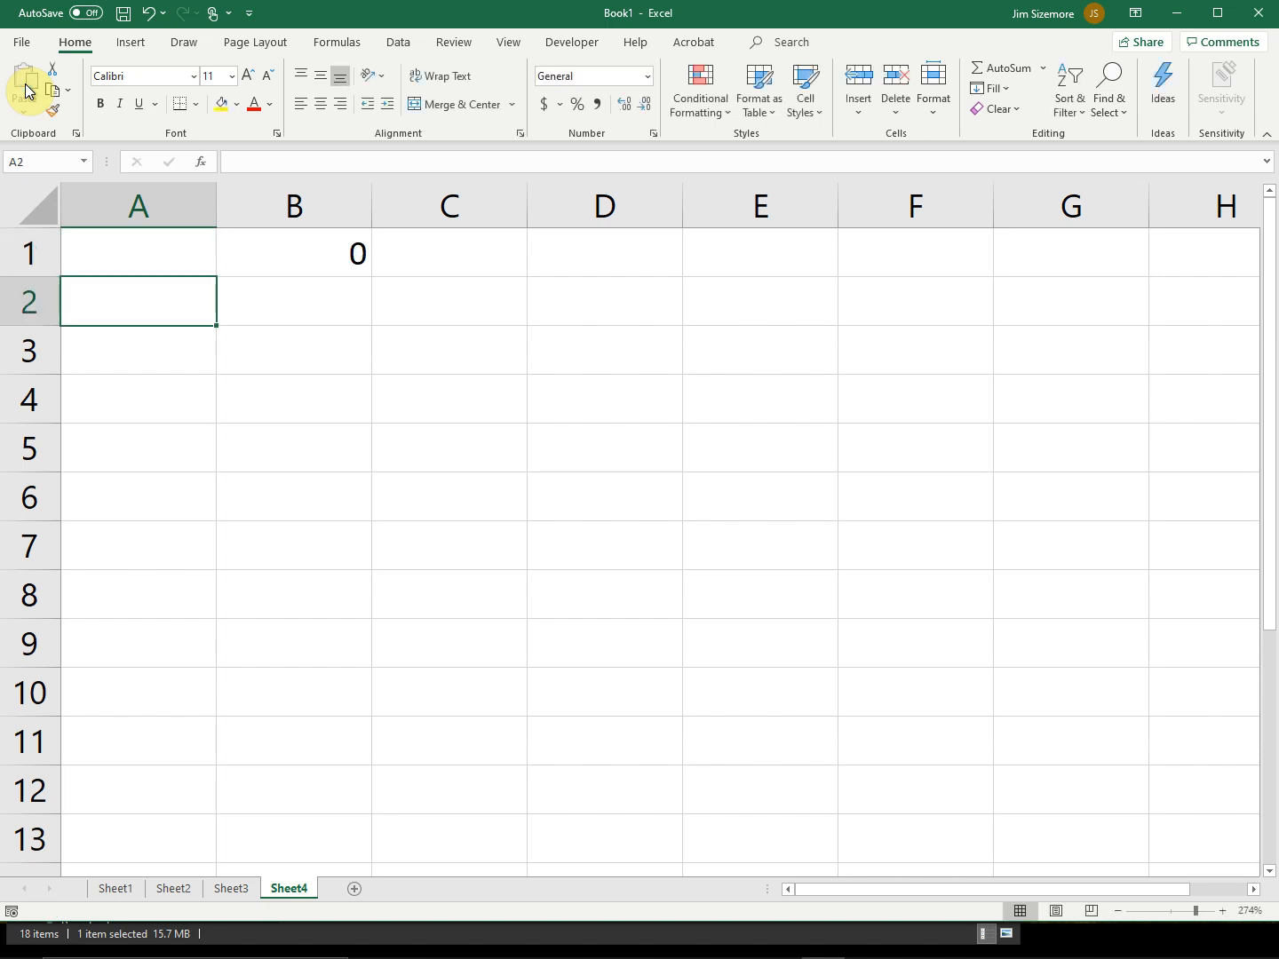
key("ctrl+z")
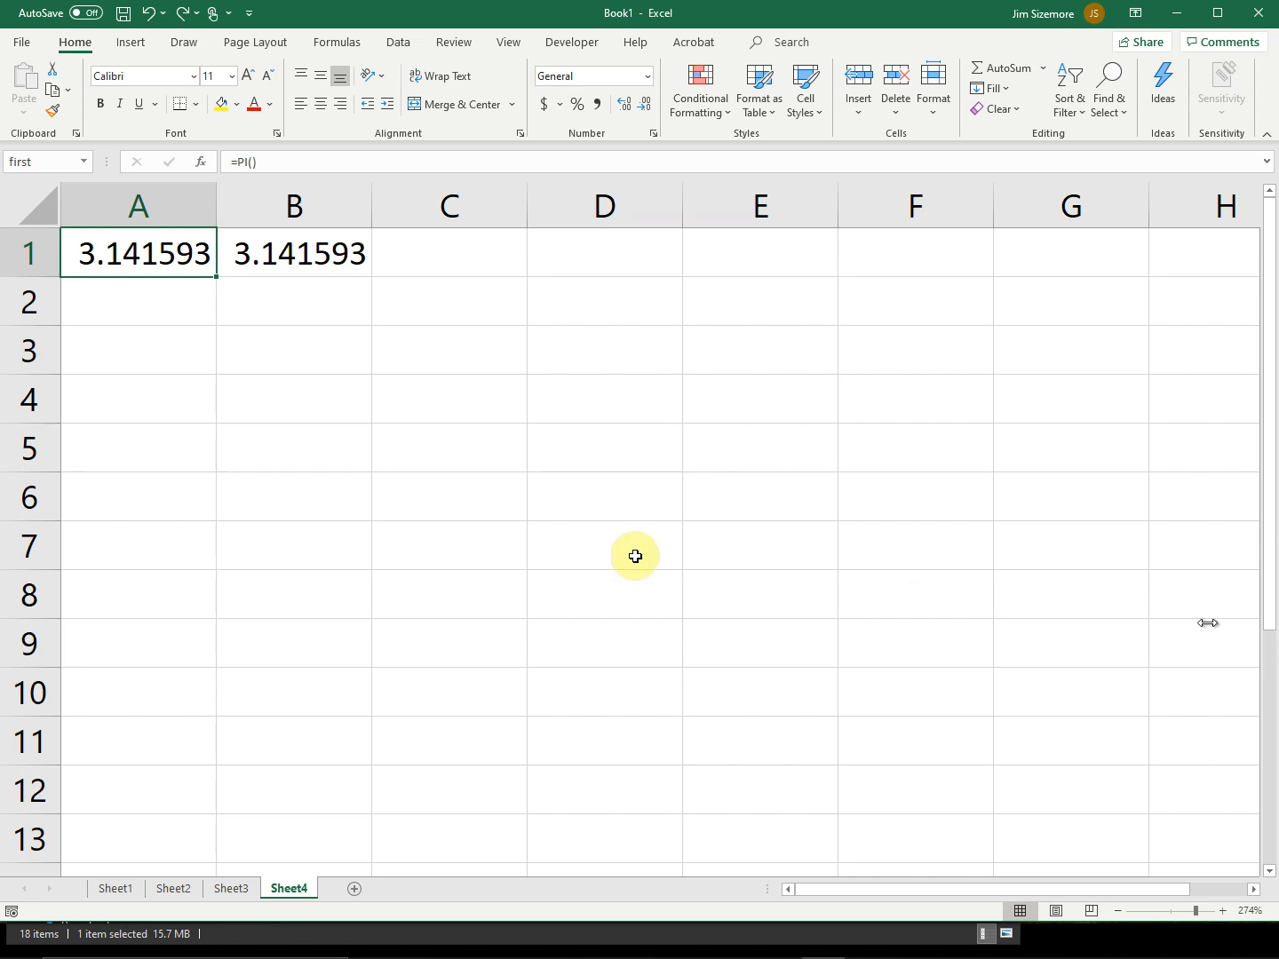
Enter the value 5.98E24 in scientific notation in cell A2.
left_click(176, 294)
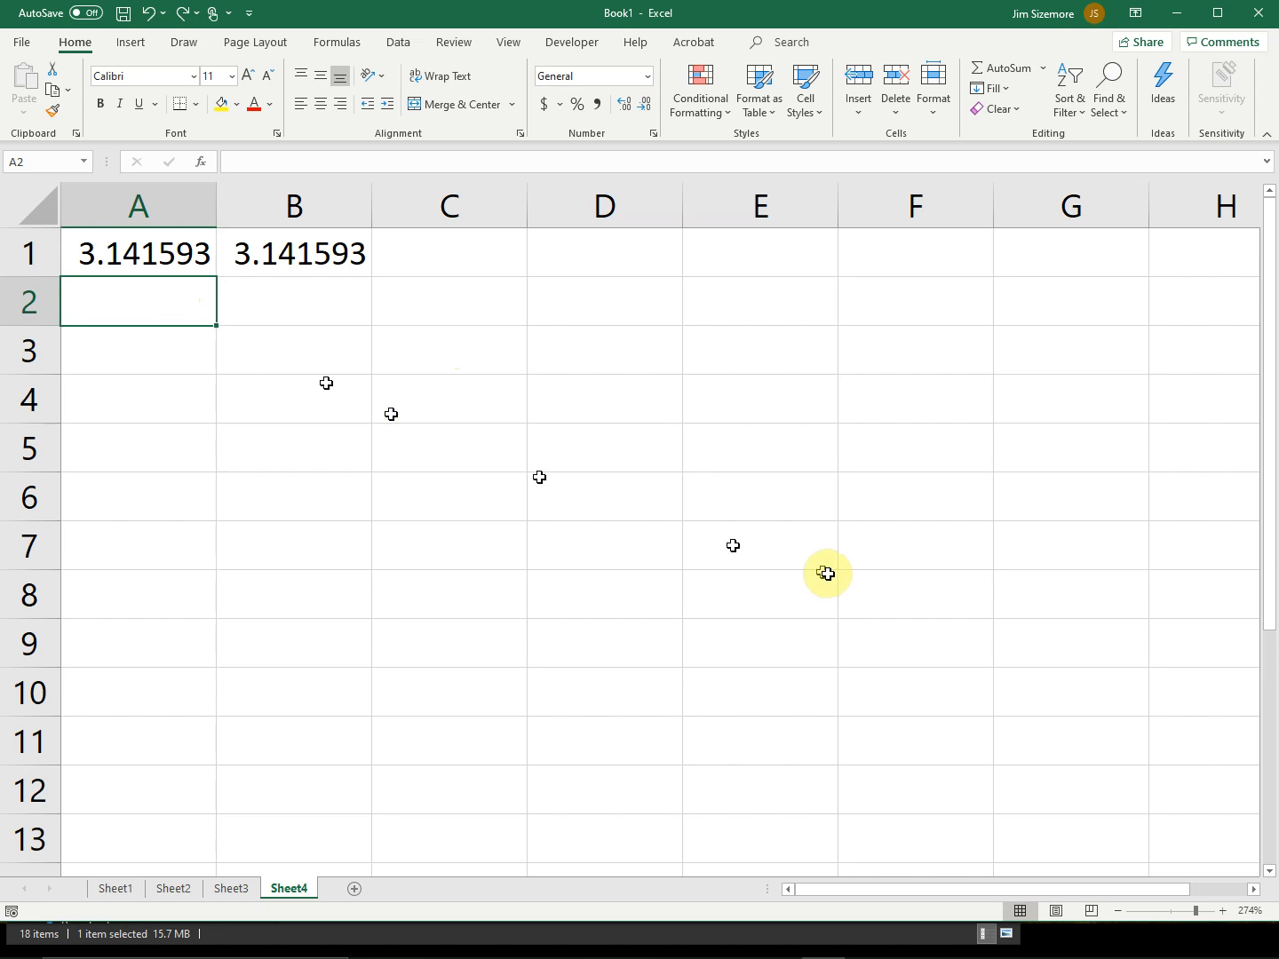
type("5.98")
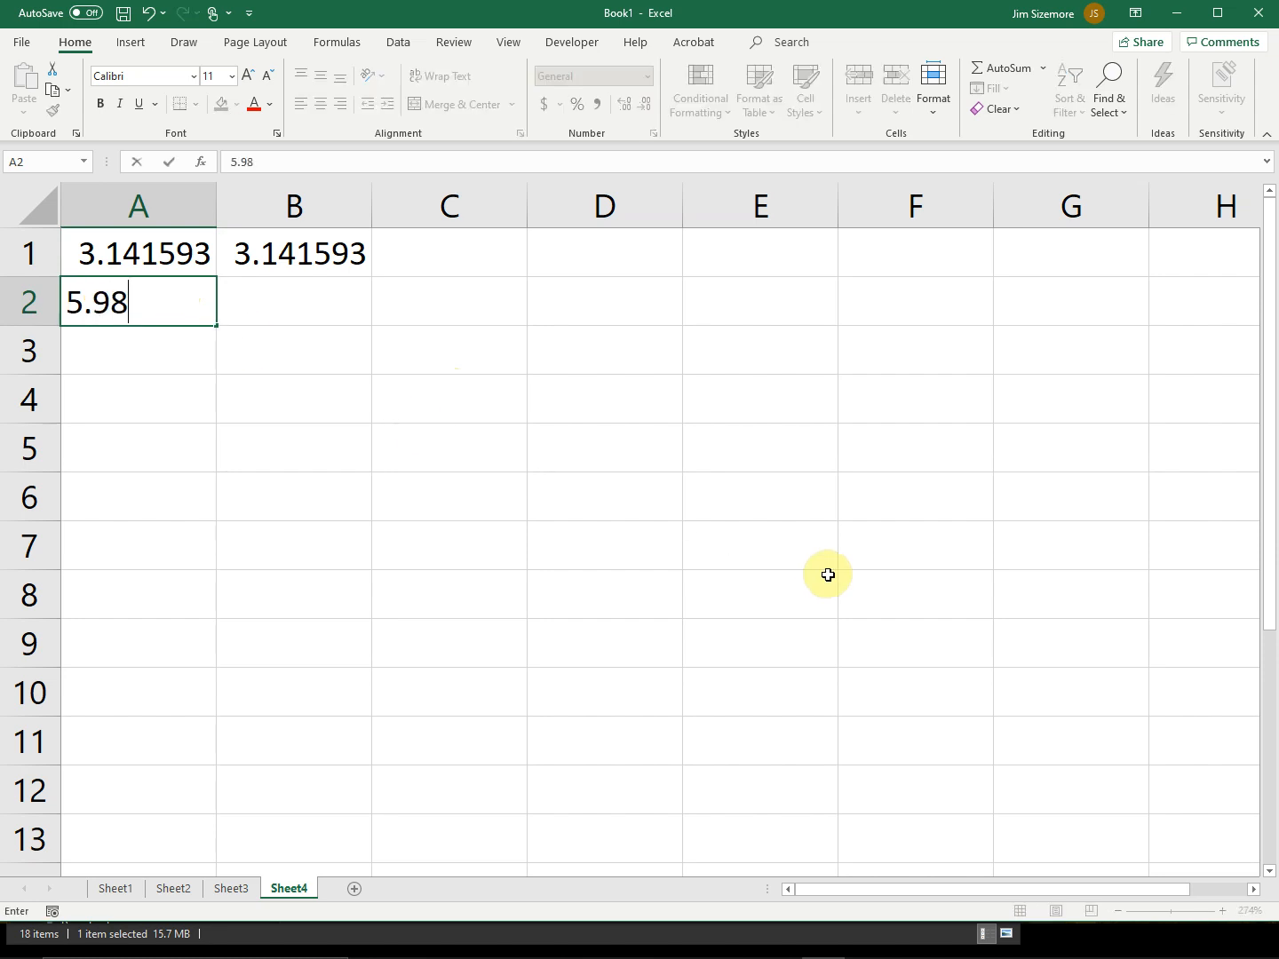
type("E24")
key("Return")
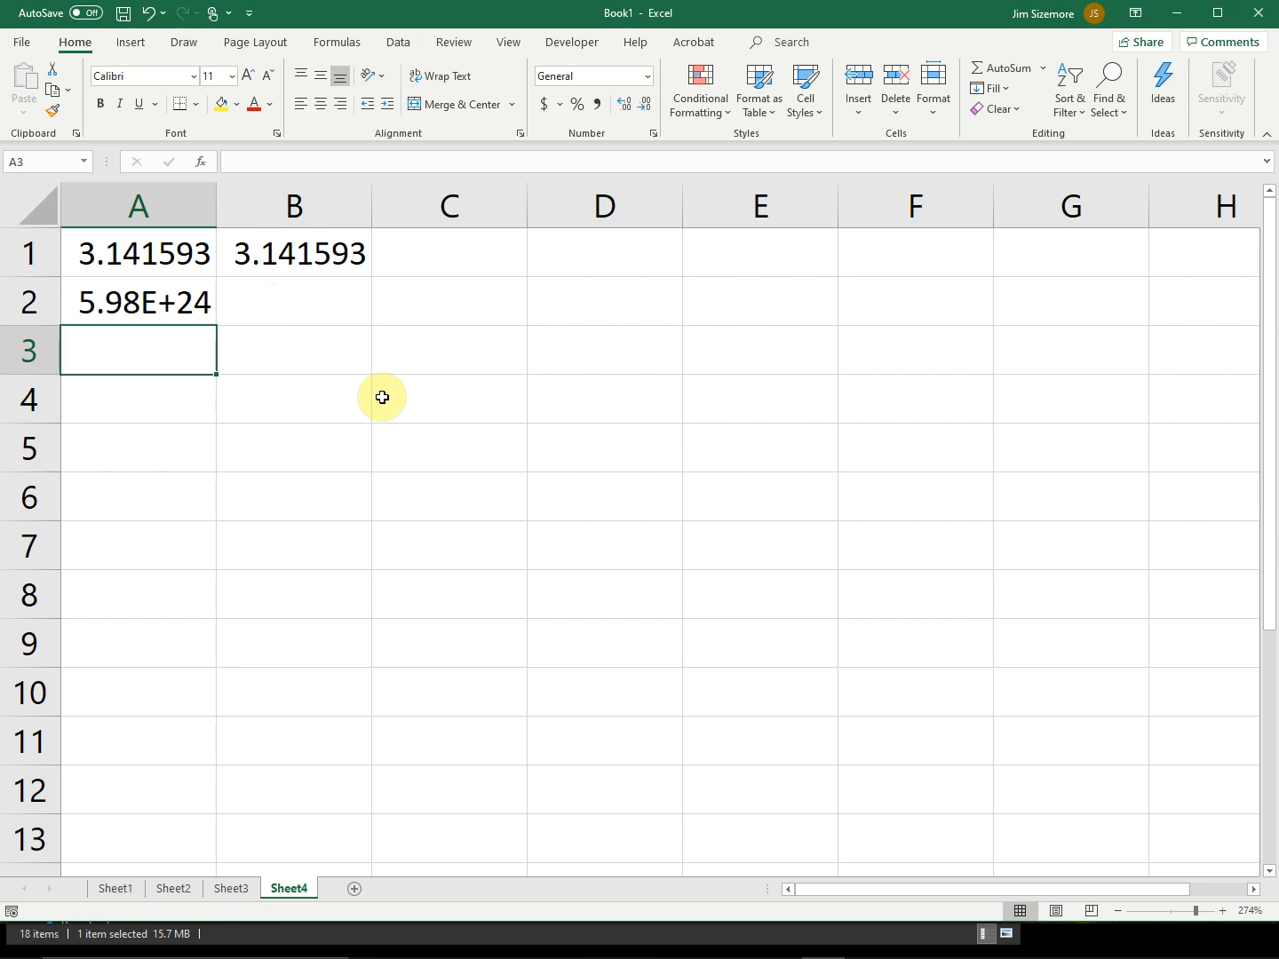
Enter the formula =1*10^4/1*10^4 in cell A3 and reopen it to review its order of operations.
type("=")
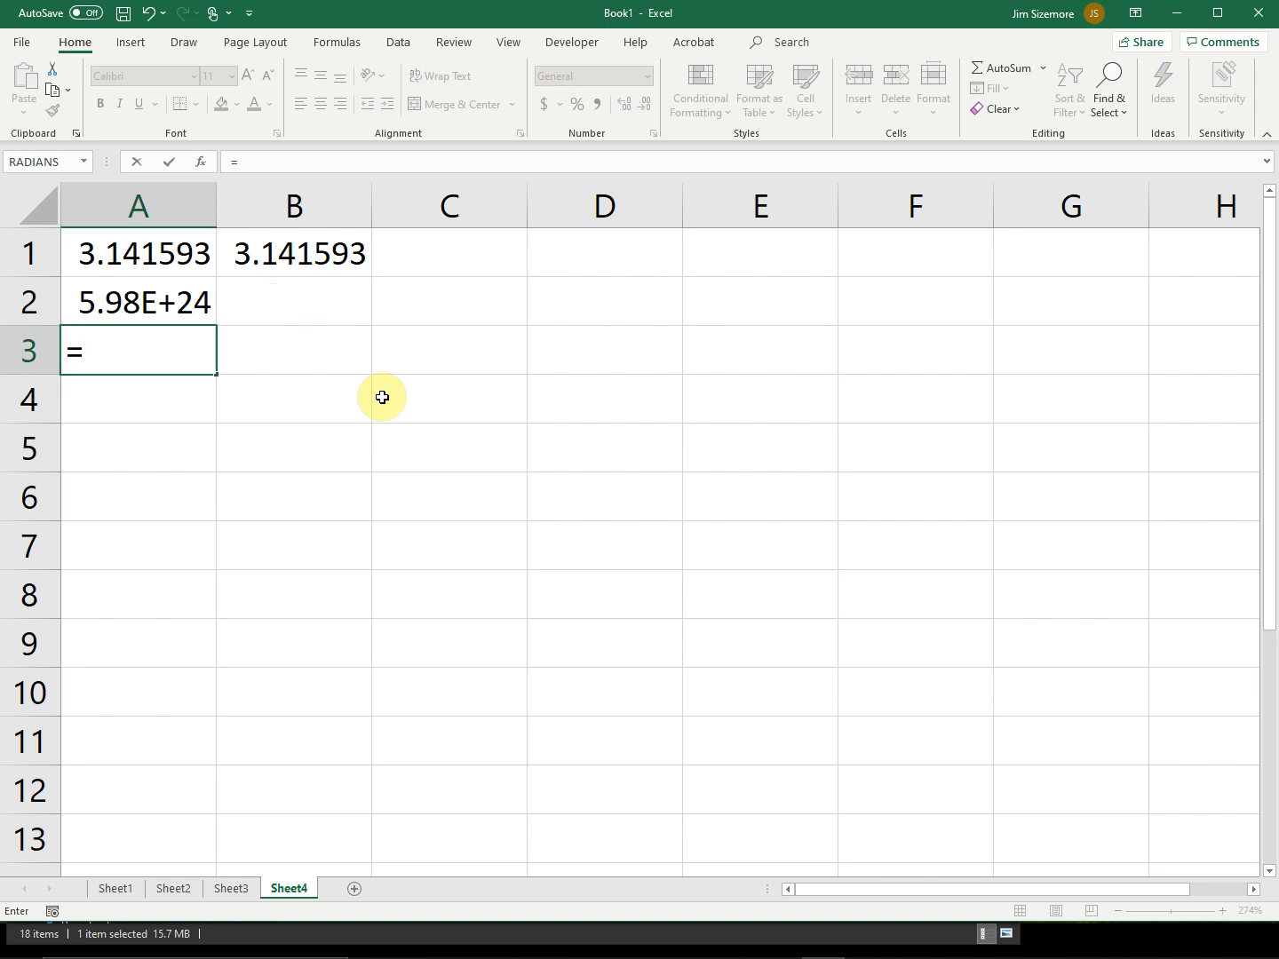
type("1*10^")
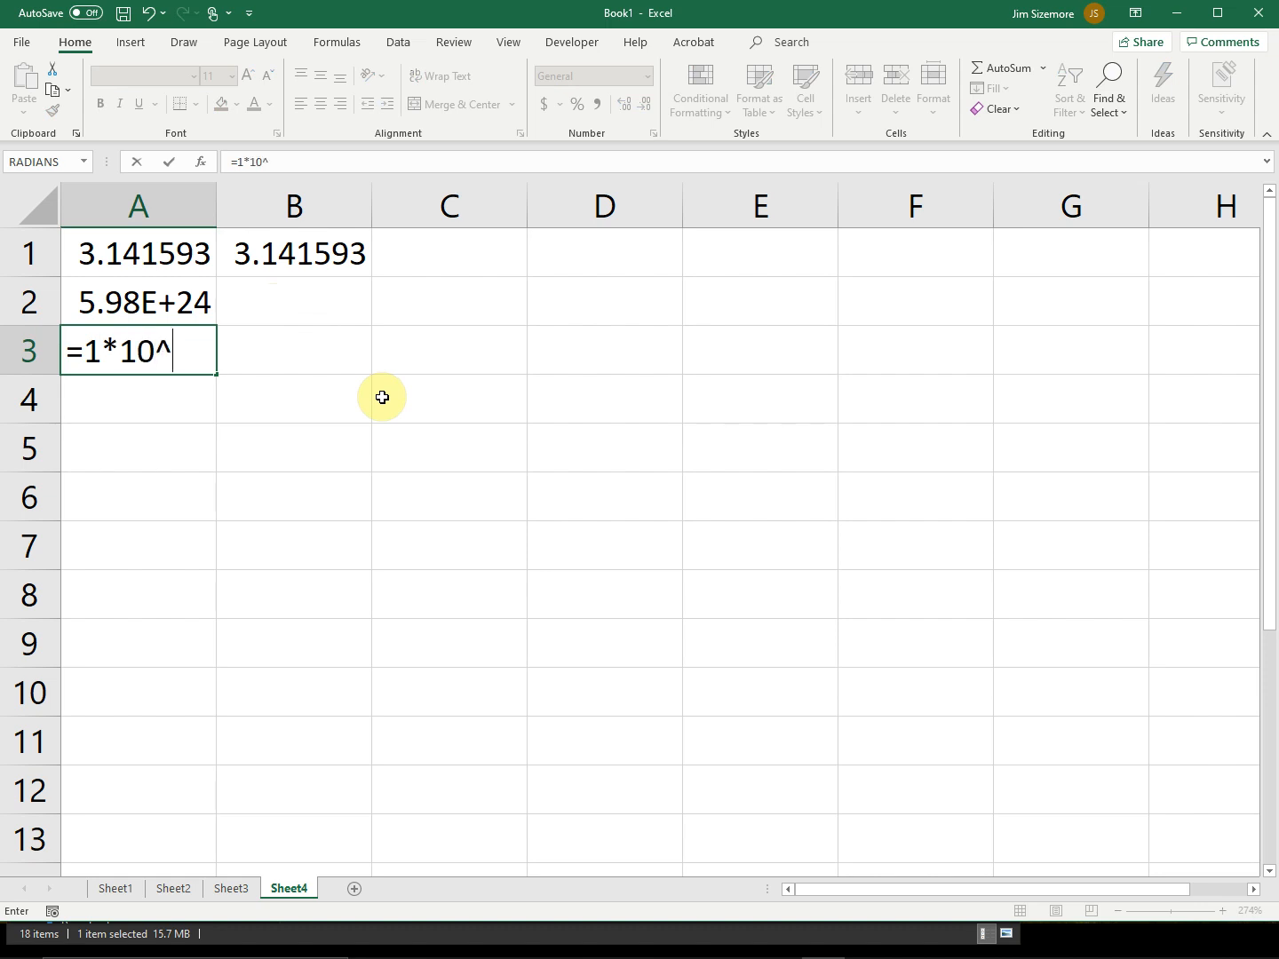
type("4/1* 10^4")
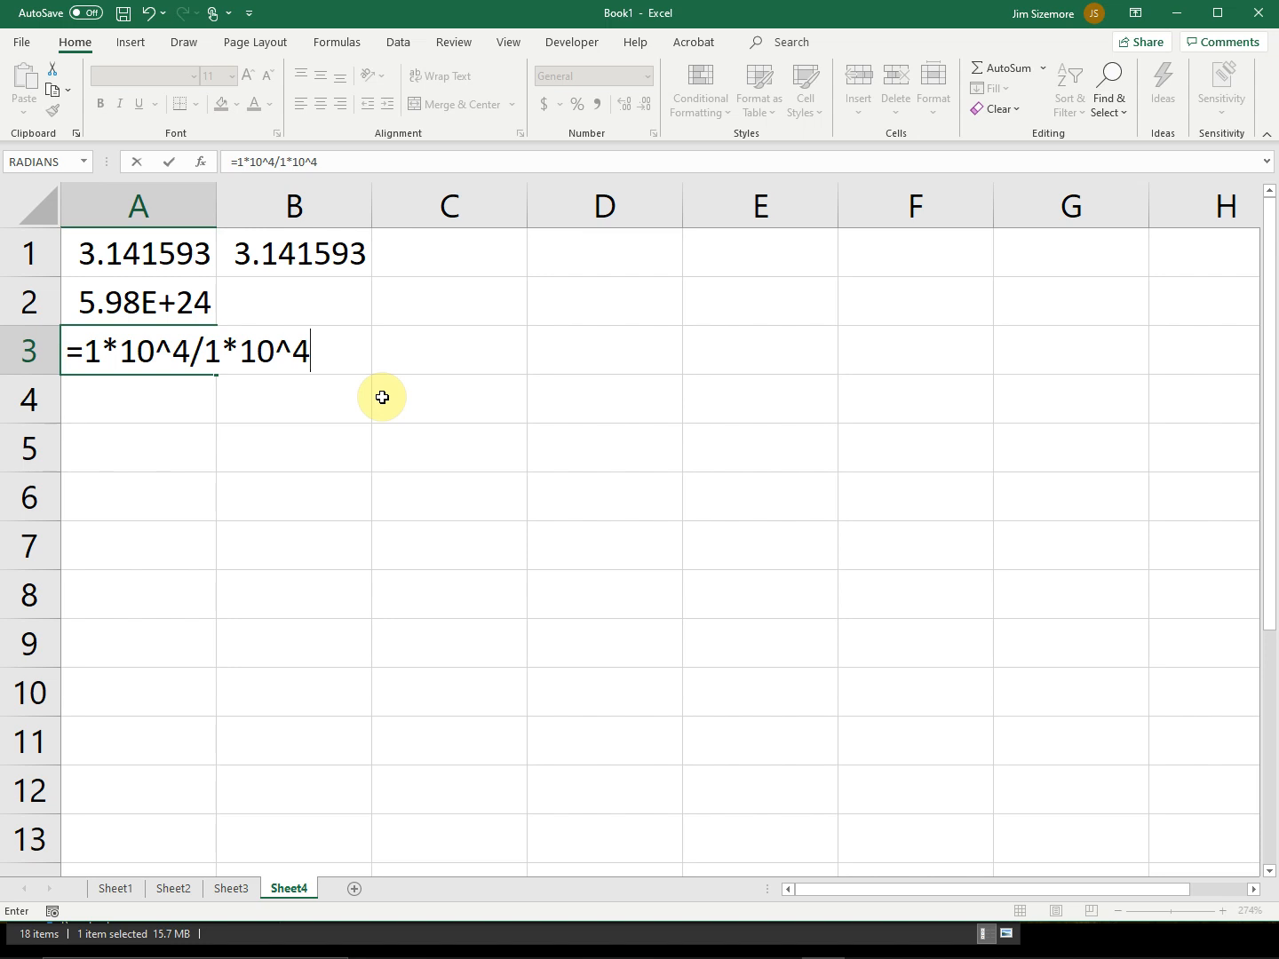
key("Return")
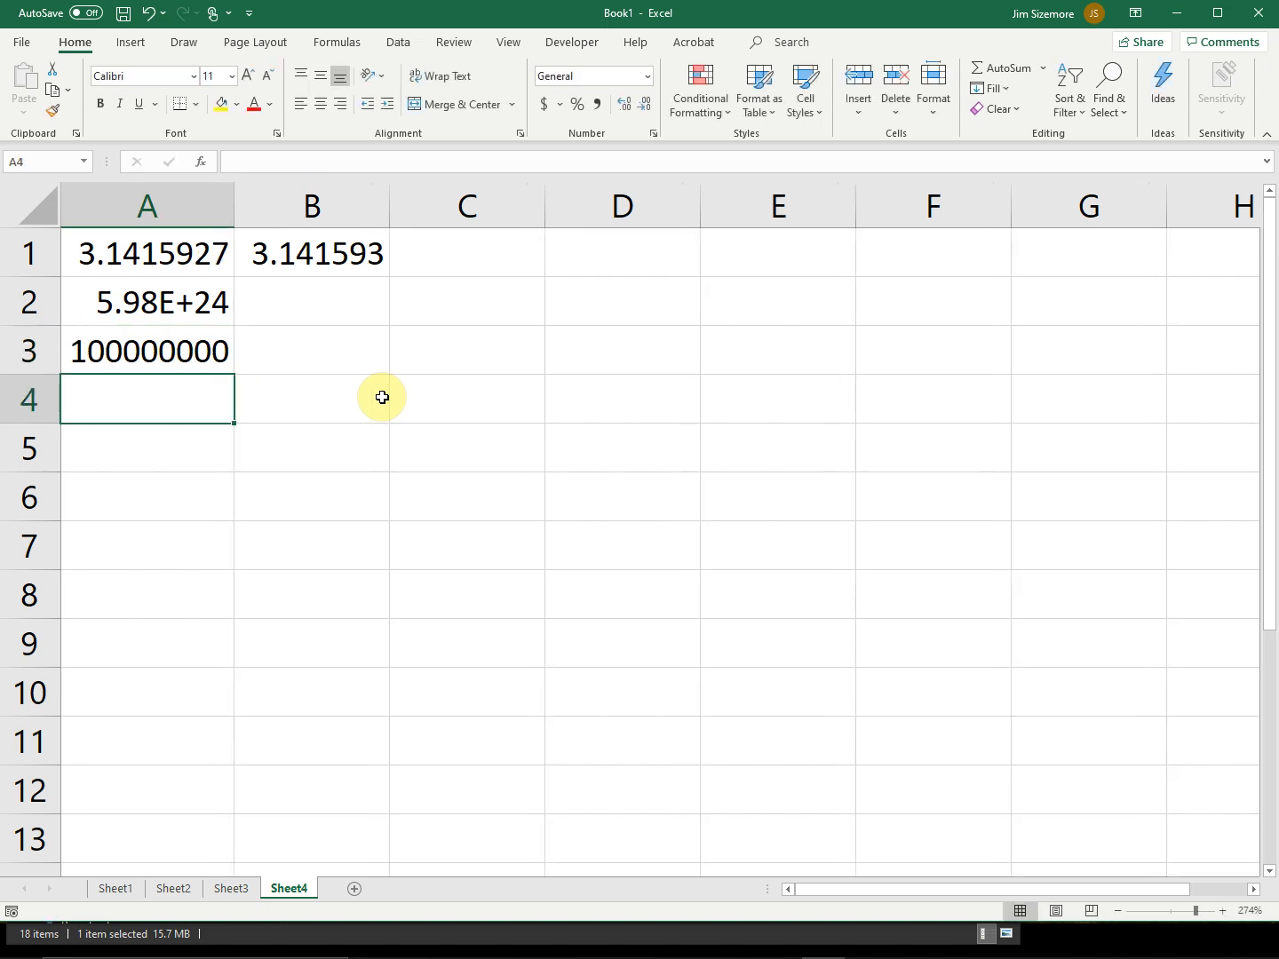
left_click(144, 348)
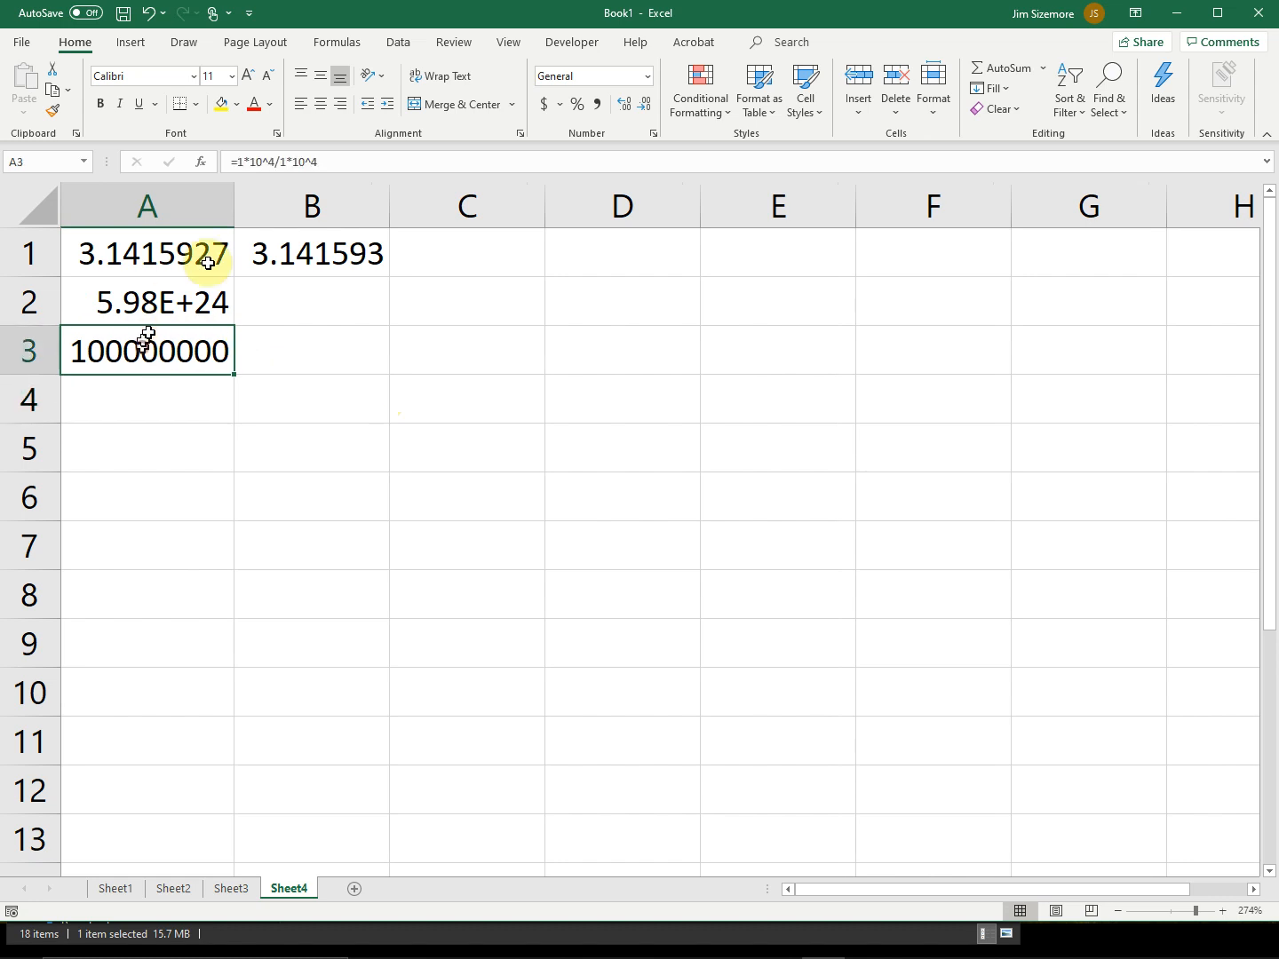
left_click(311, 162)
left_click(124, 350)
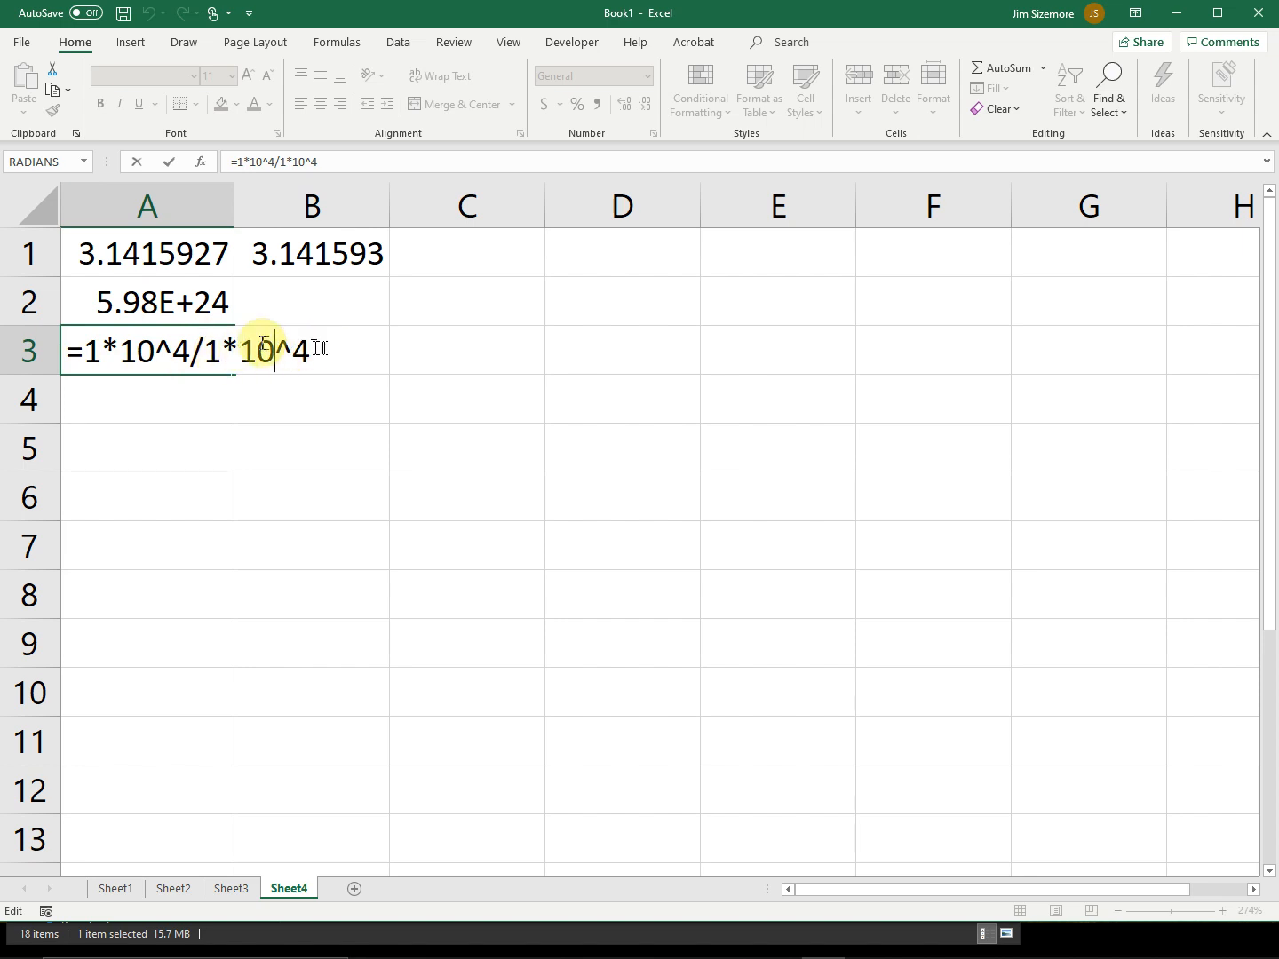
key("Return")
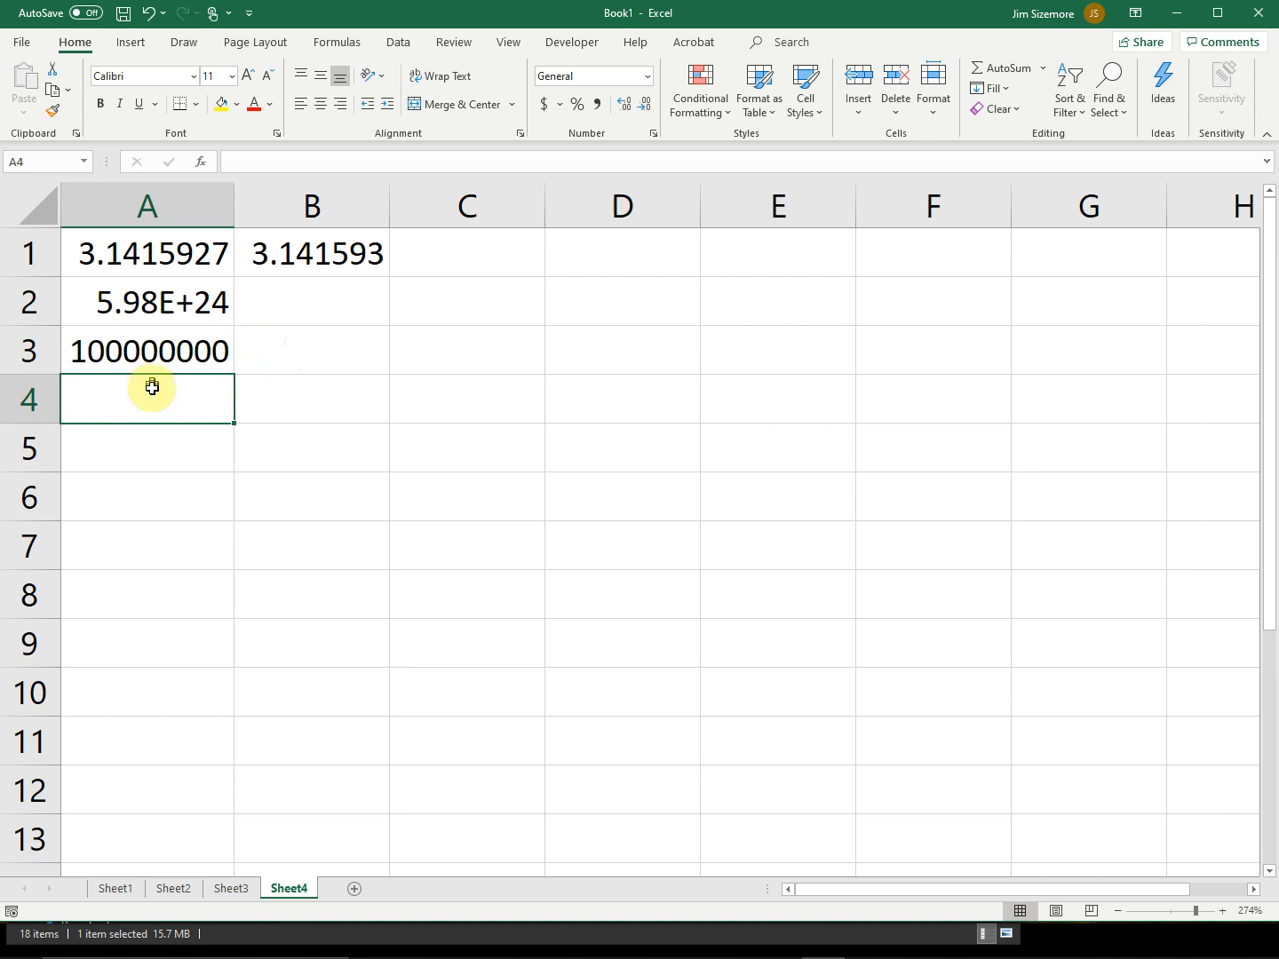
Enter the formula =1e4/1e4 in cell A4 using scientific notation.
type("=")
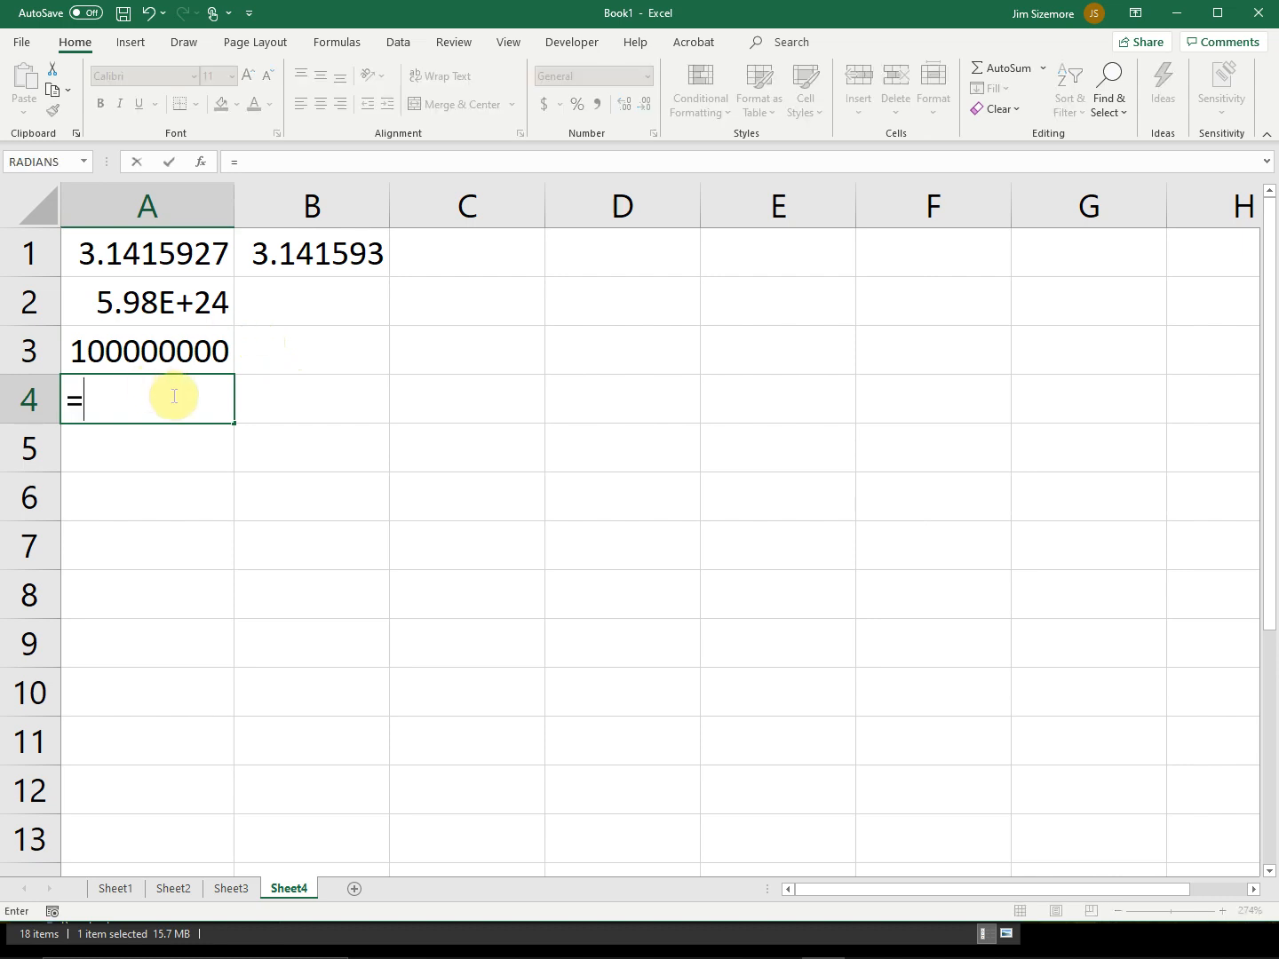
type("1e")
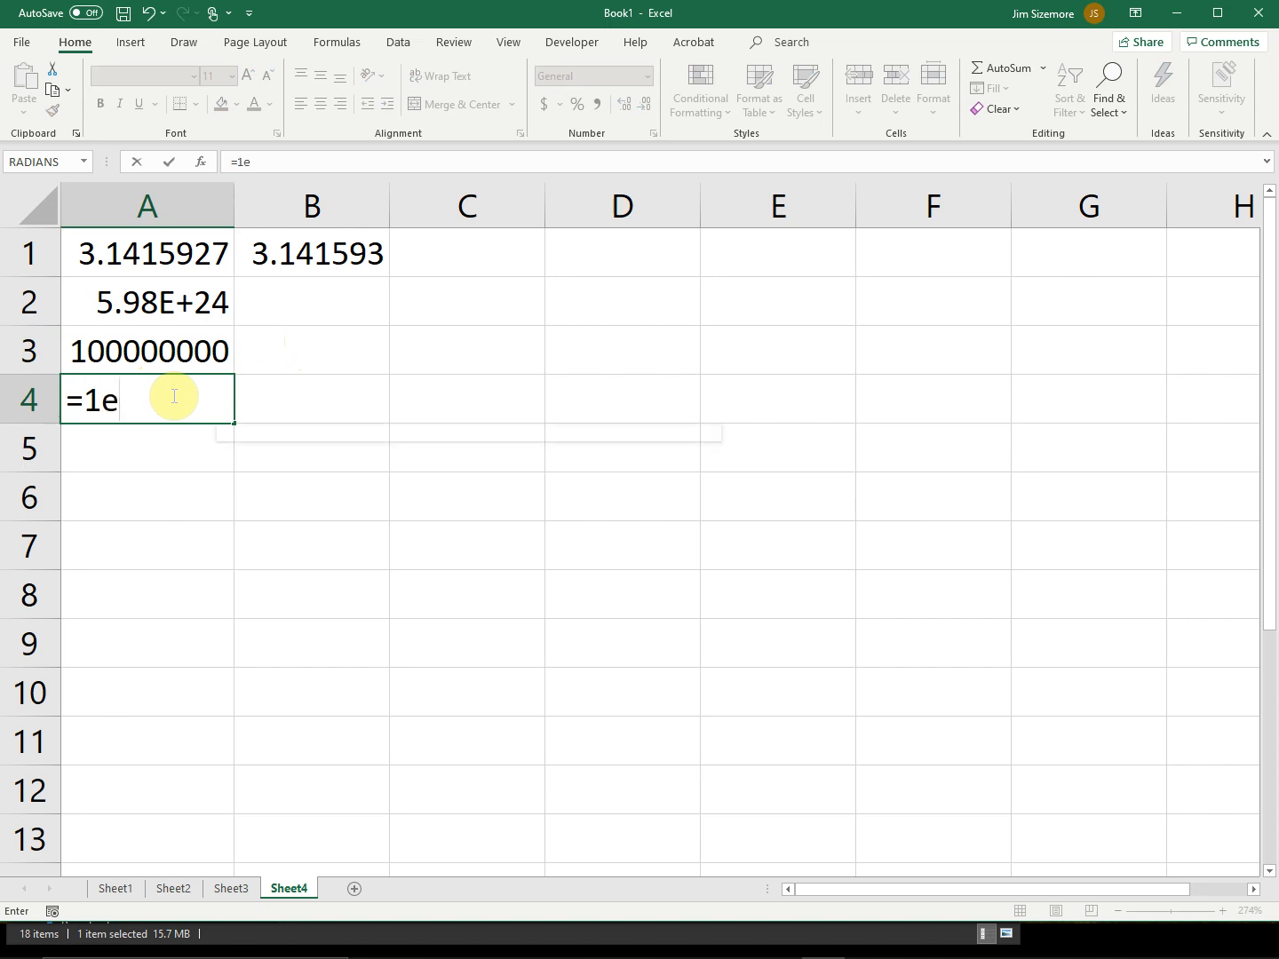
type("4/")
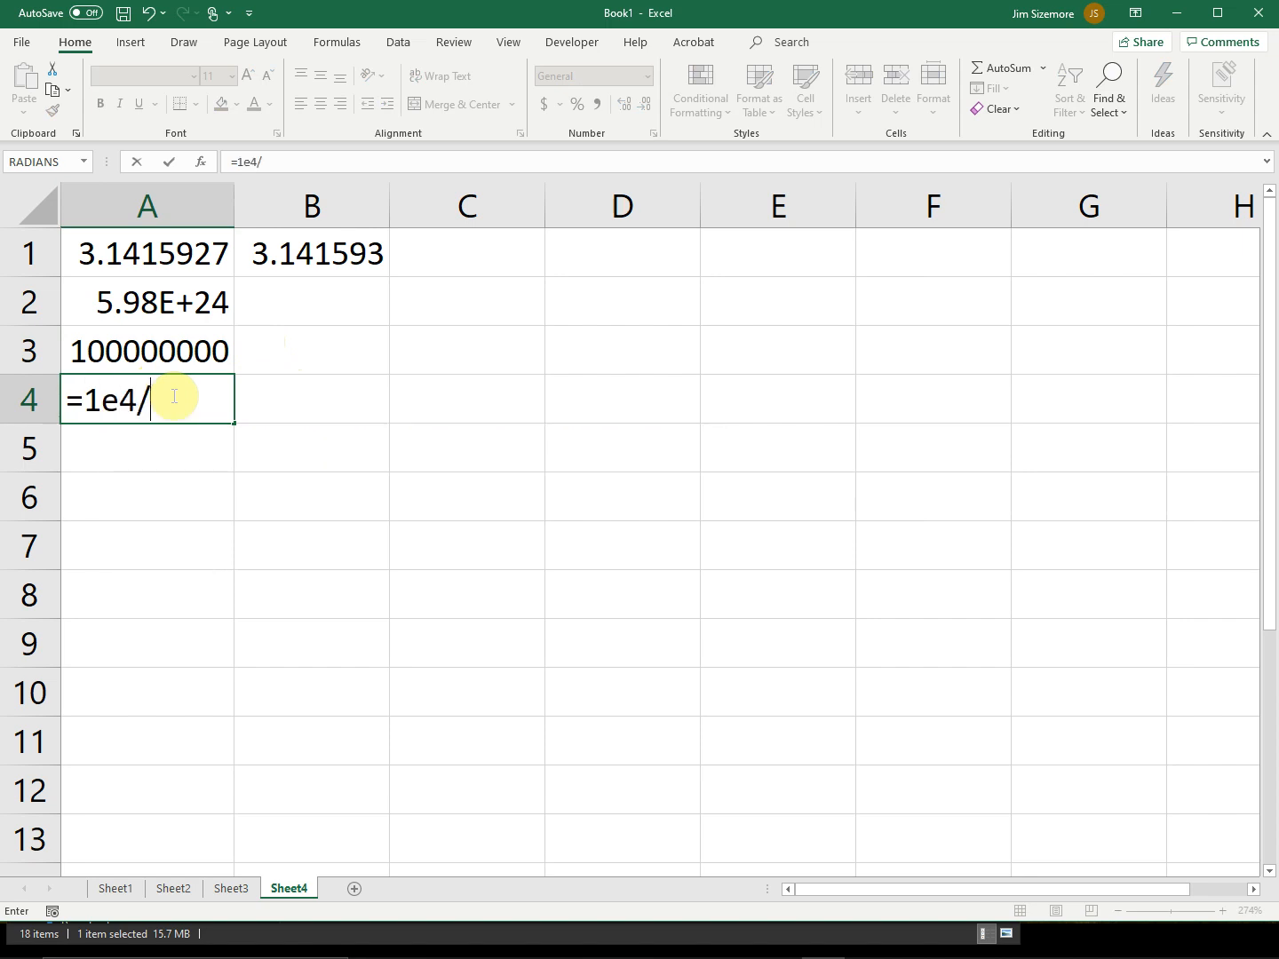
type("1e4")
key("Return")
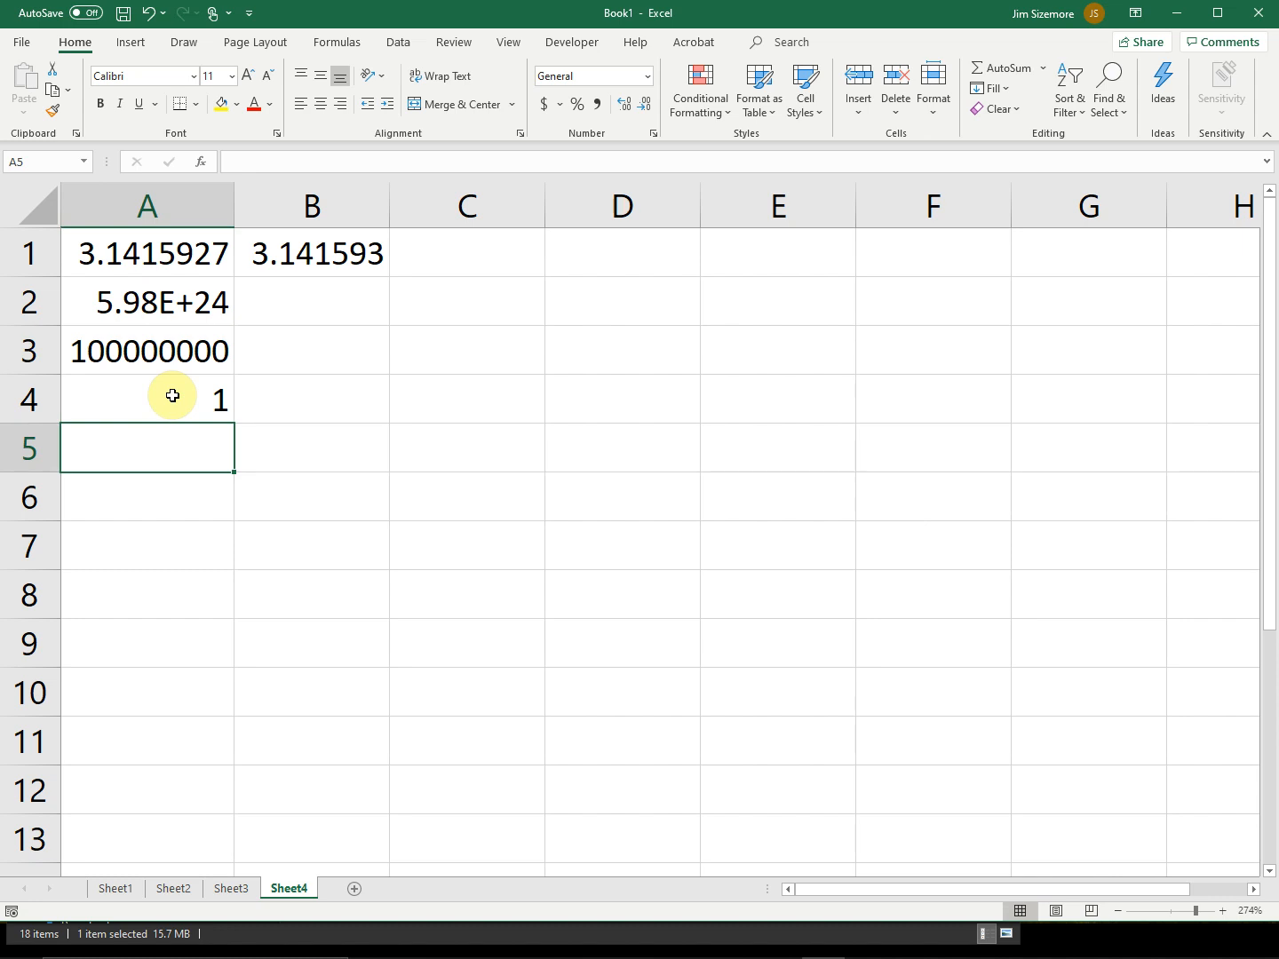
Examine the formula in cell A3 to compare its order of operations with the scientific-notation formula in A4.
left_click(172, 350)
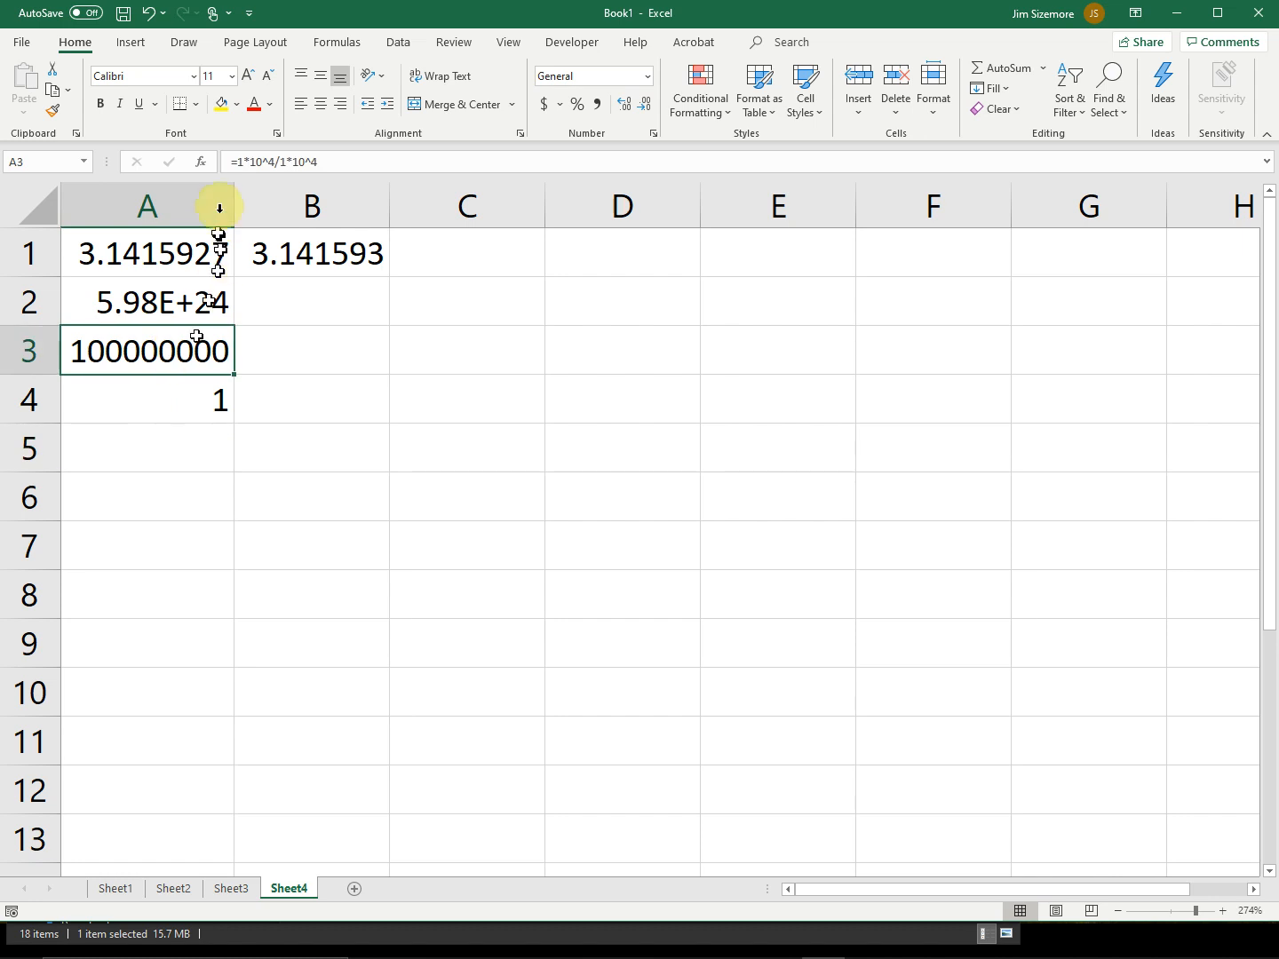
left_click(285, 153)
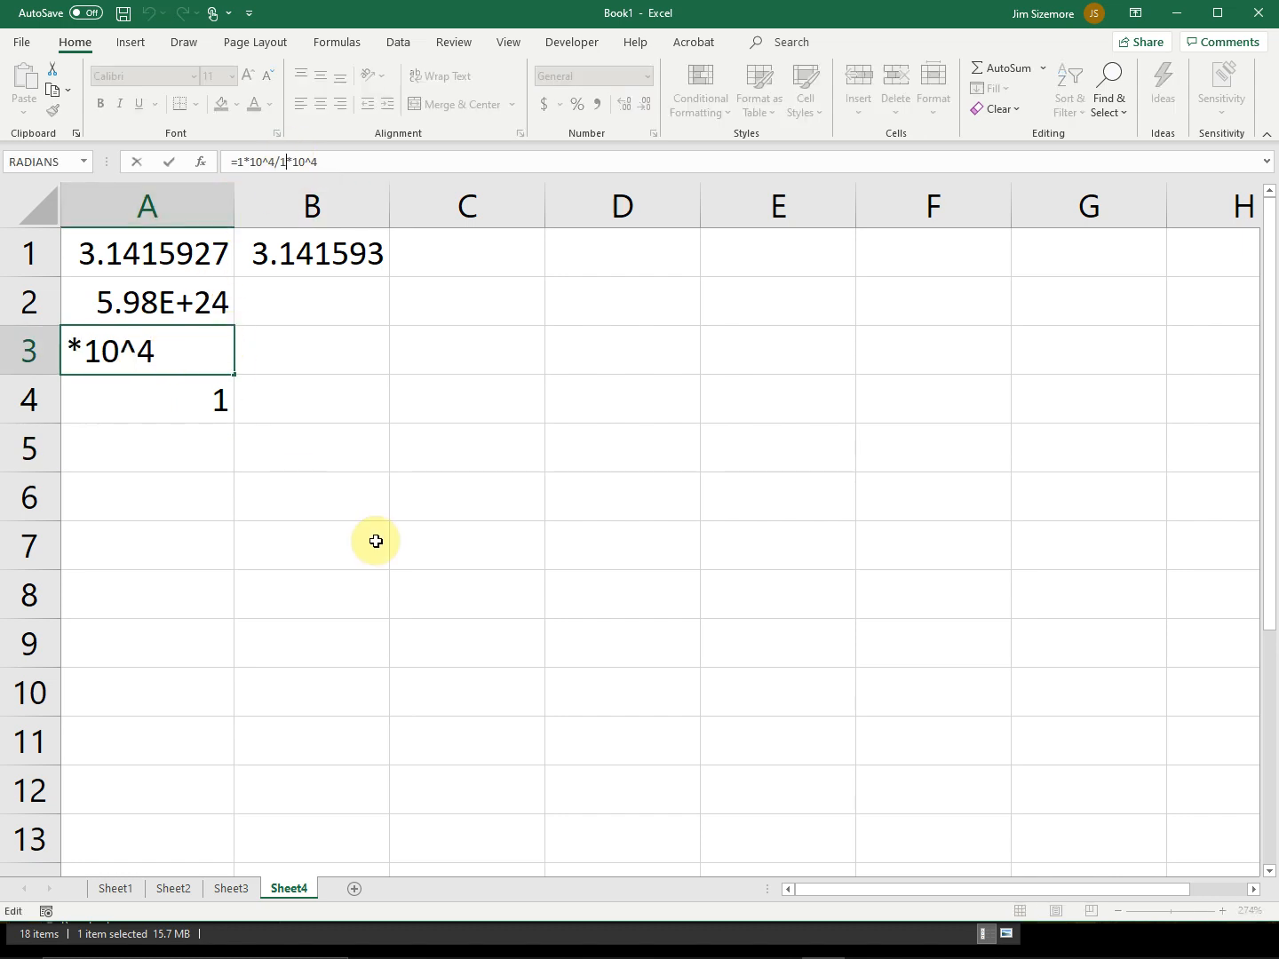
left_click(139, 362)
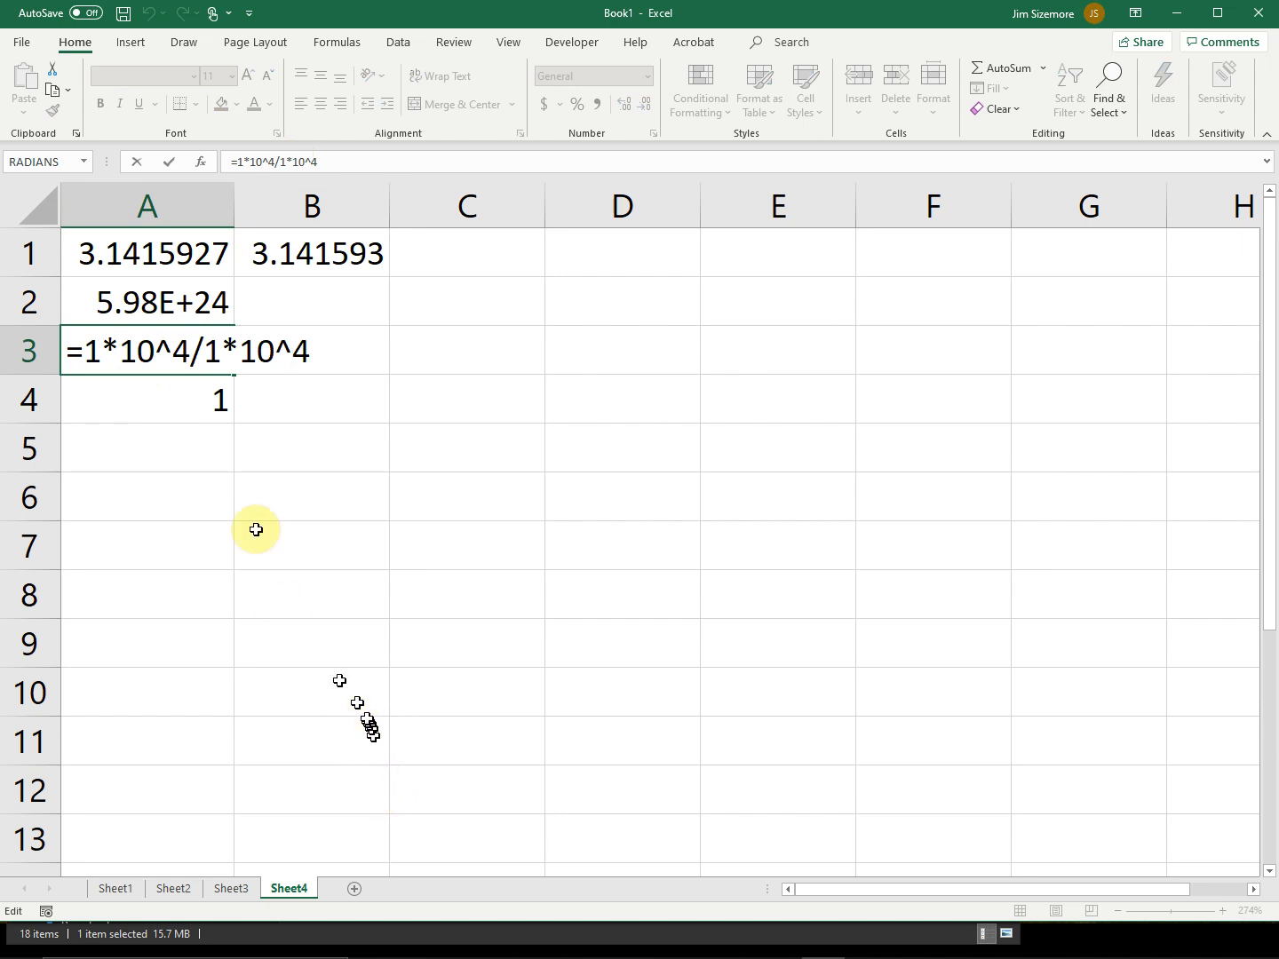
left_click(199, 406)
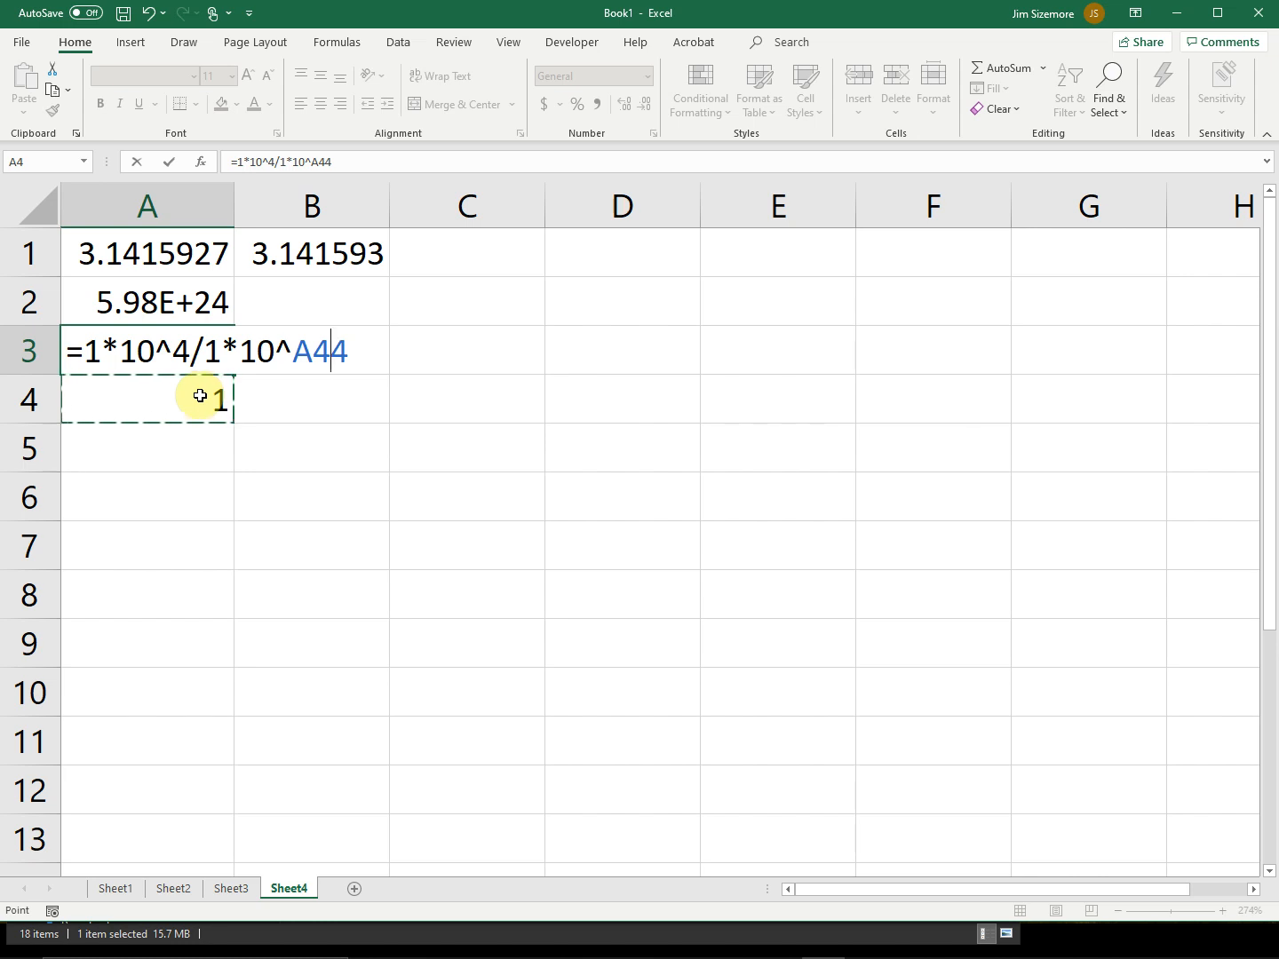
key("BackSpace")
key("BackSpace")
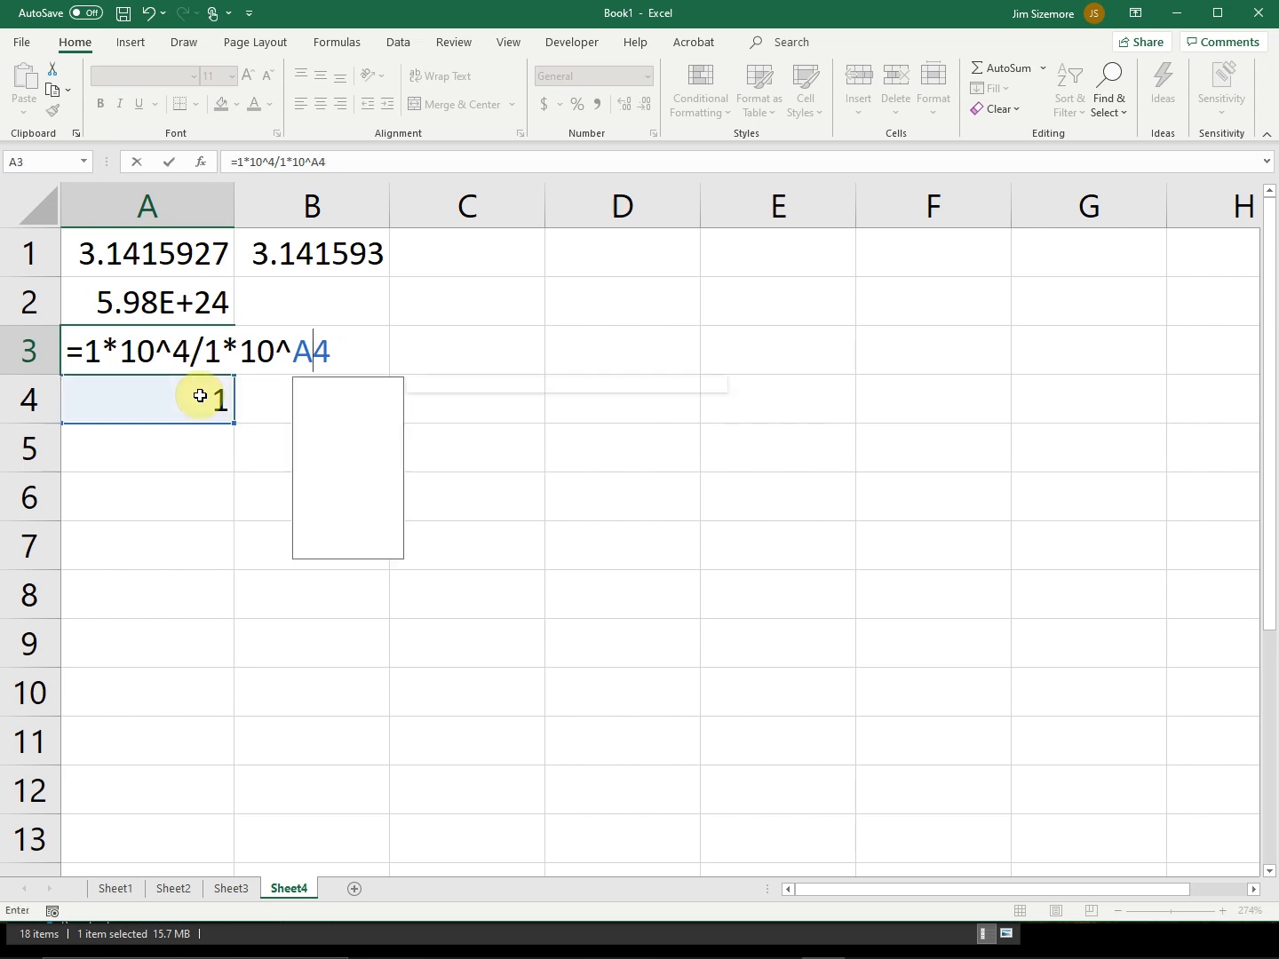
left_click(326, 164)
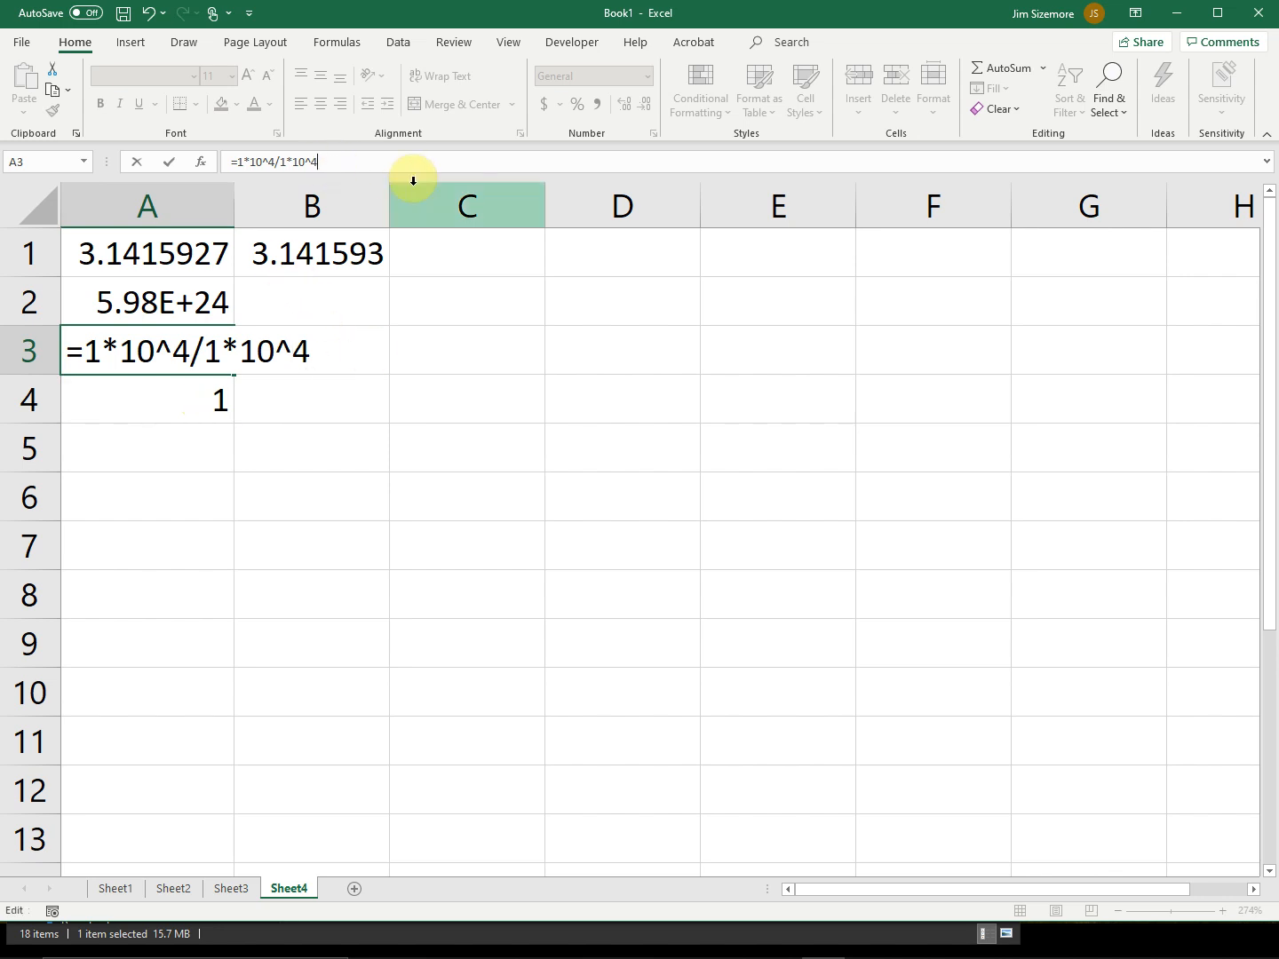
key("Return")
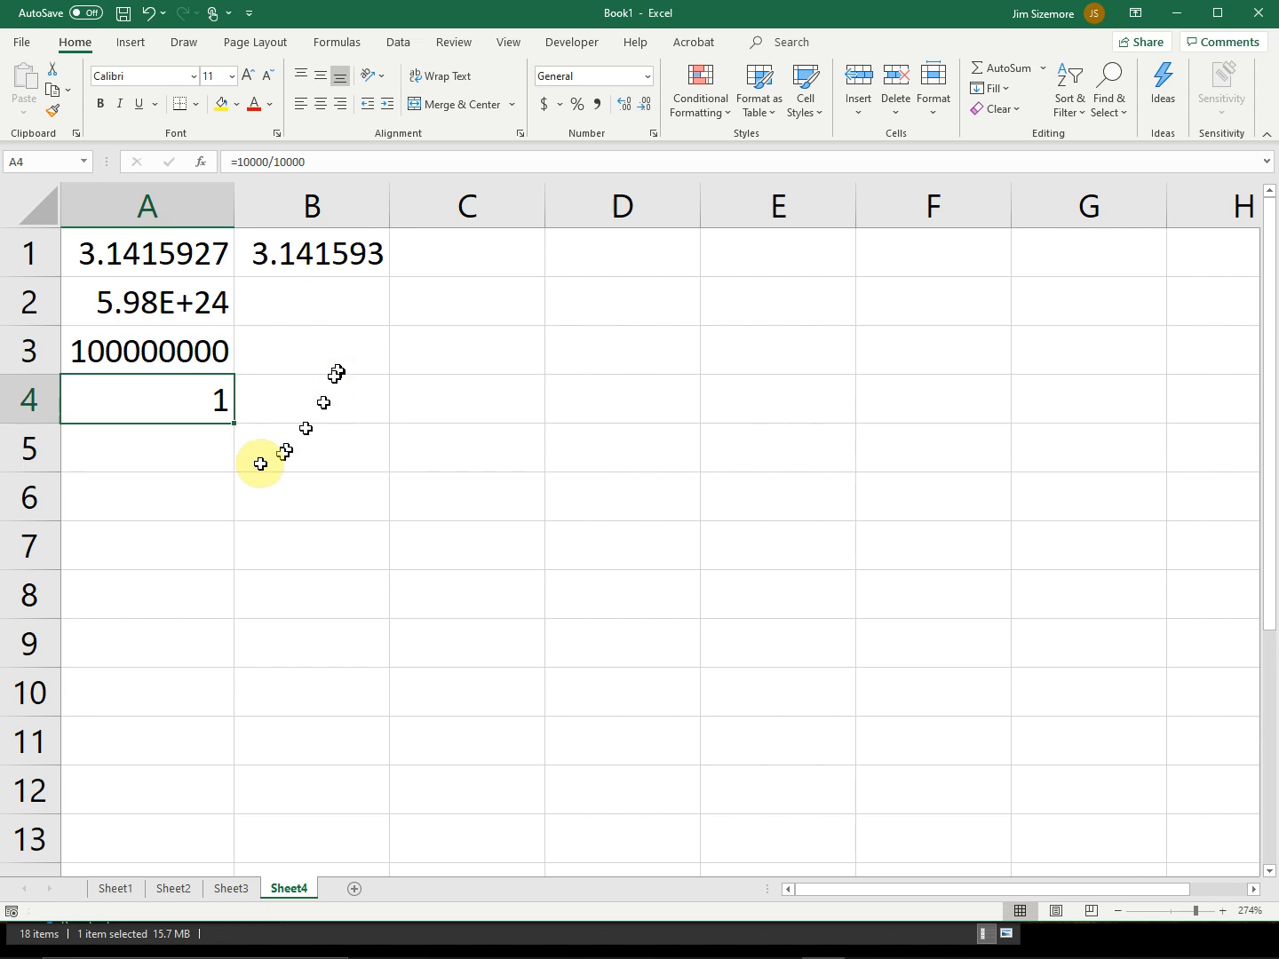
left_click(188, 353)
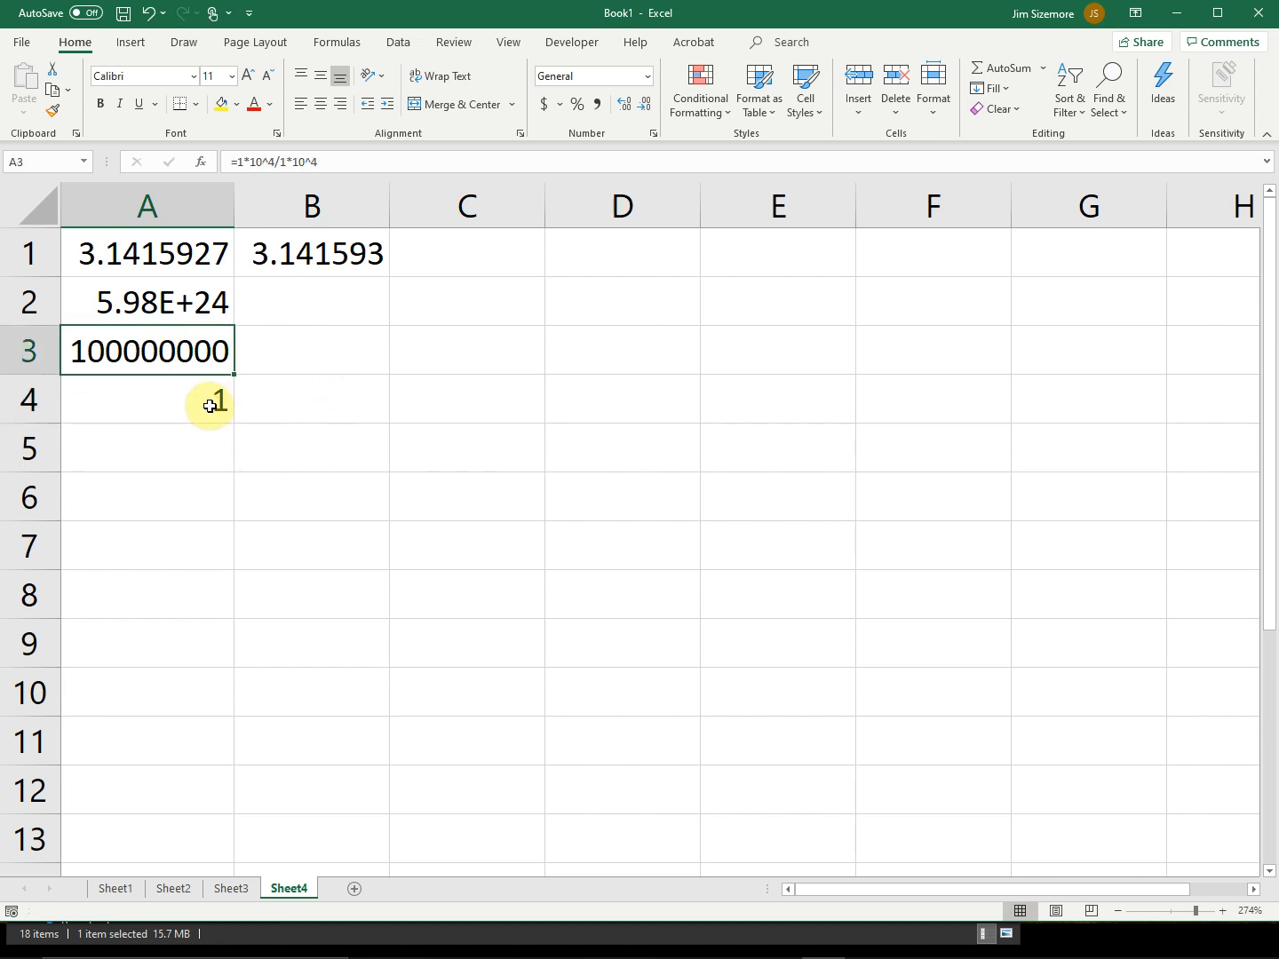
Change the numerator of the formula in cell A4 to 5.98e24.
left_click(210, 405)
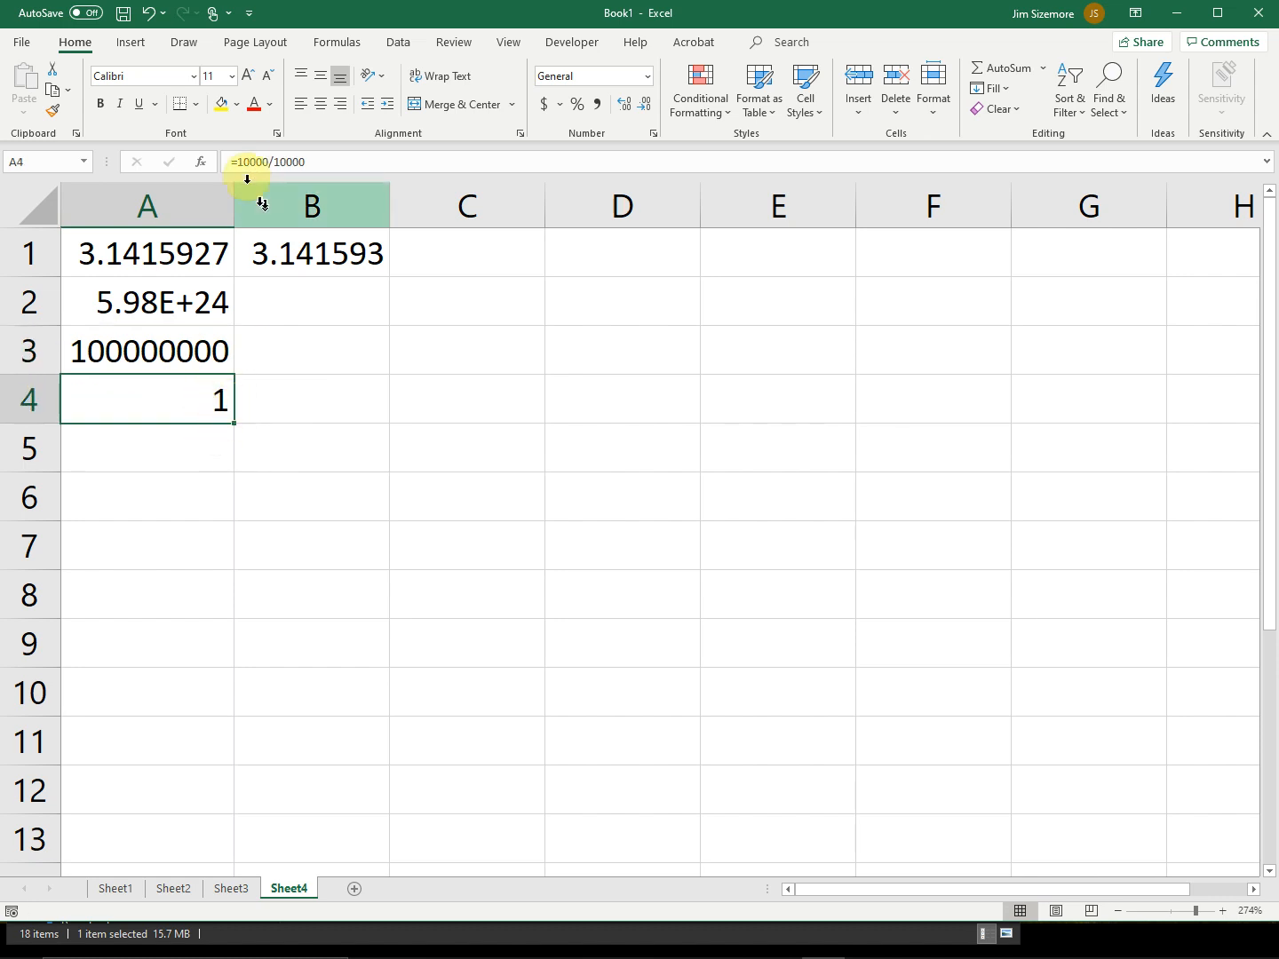
left_click_drag(268, 163, 235, 163)
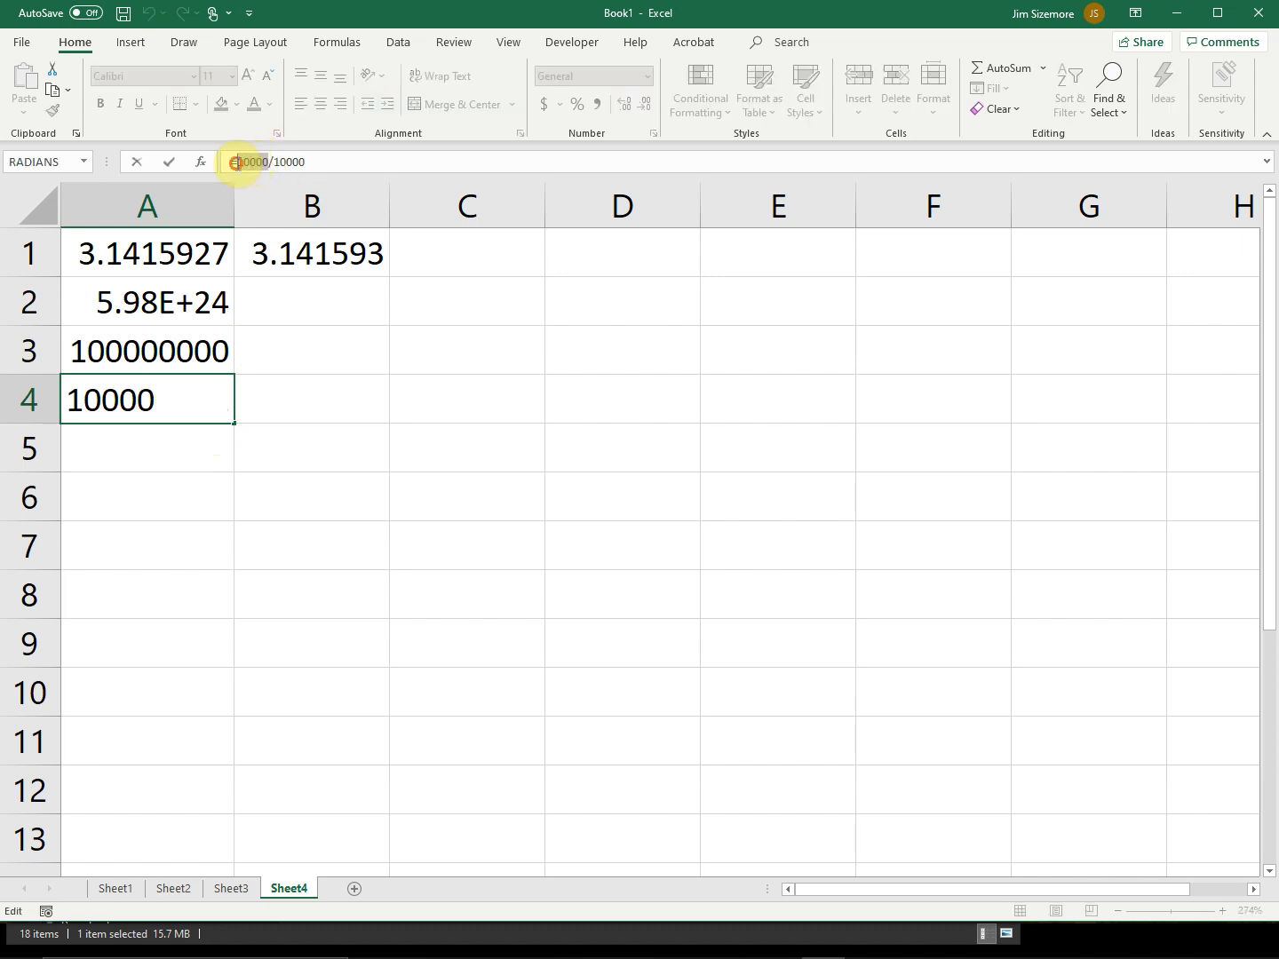
type("5.983")
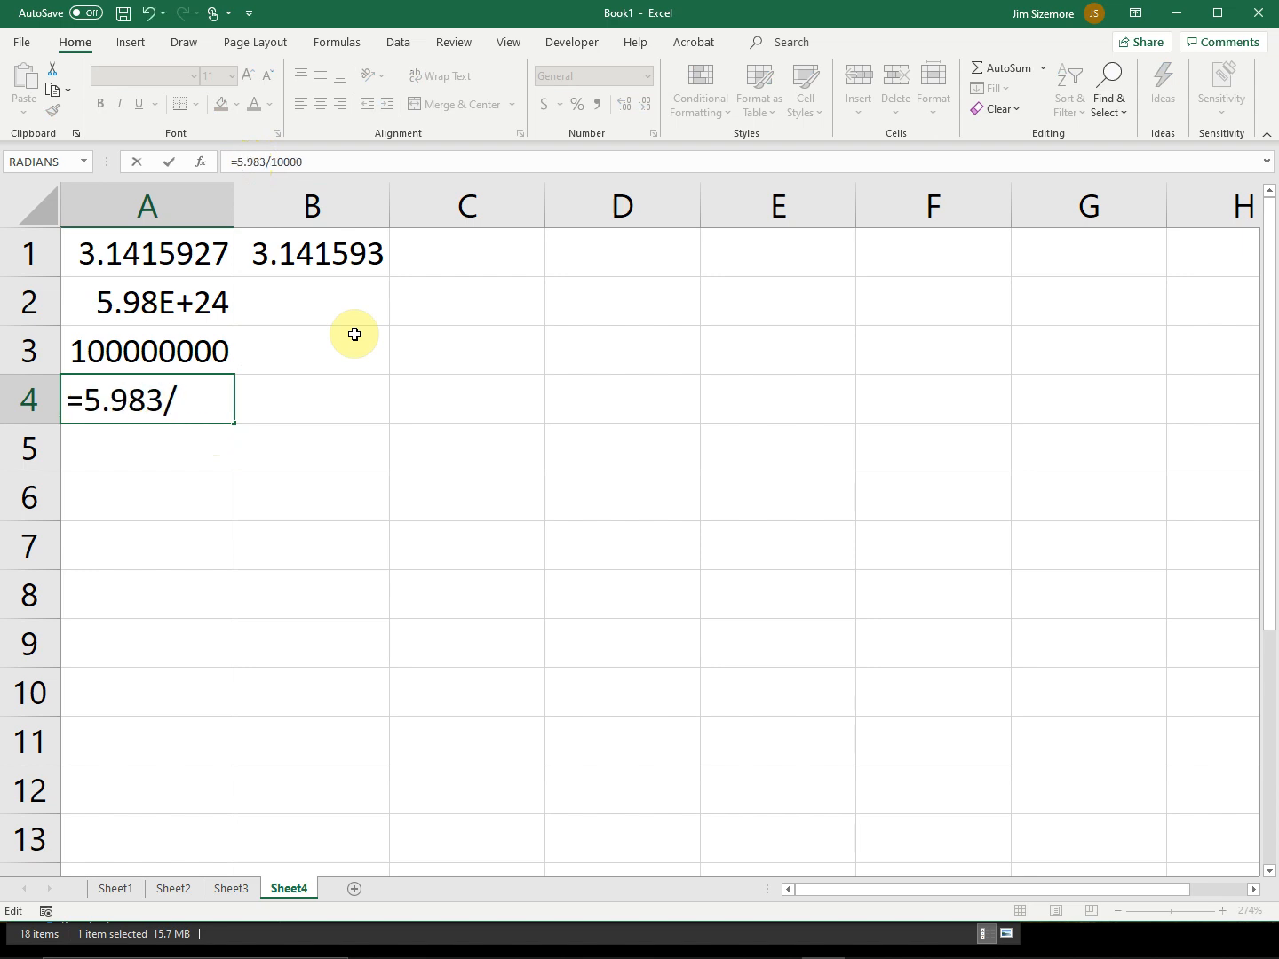
type("24")
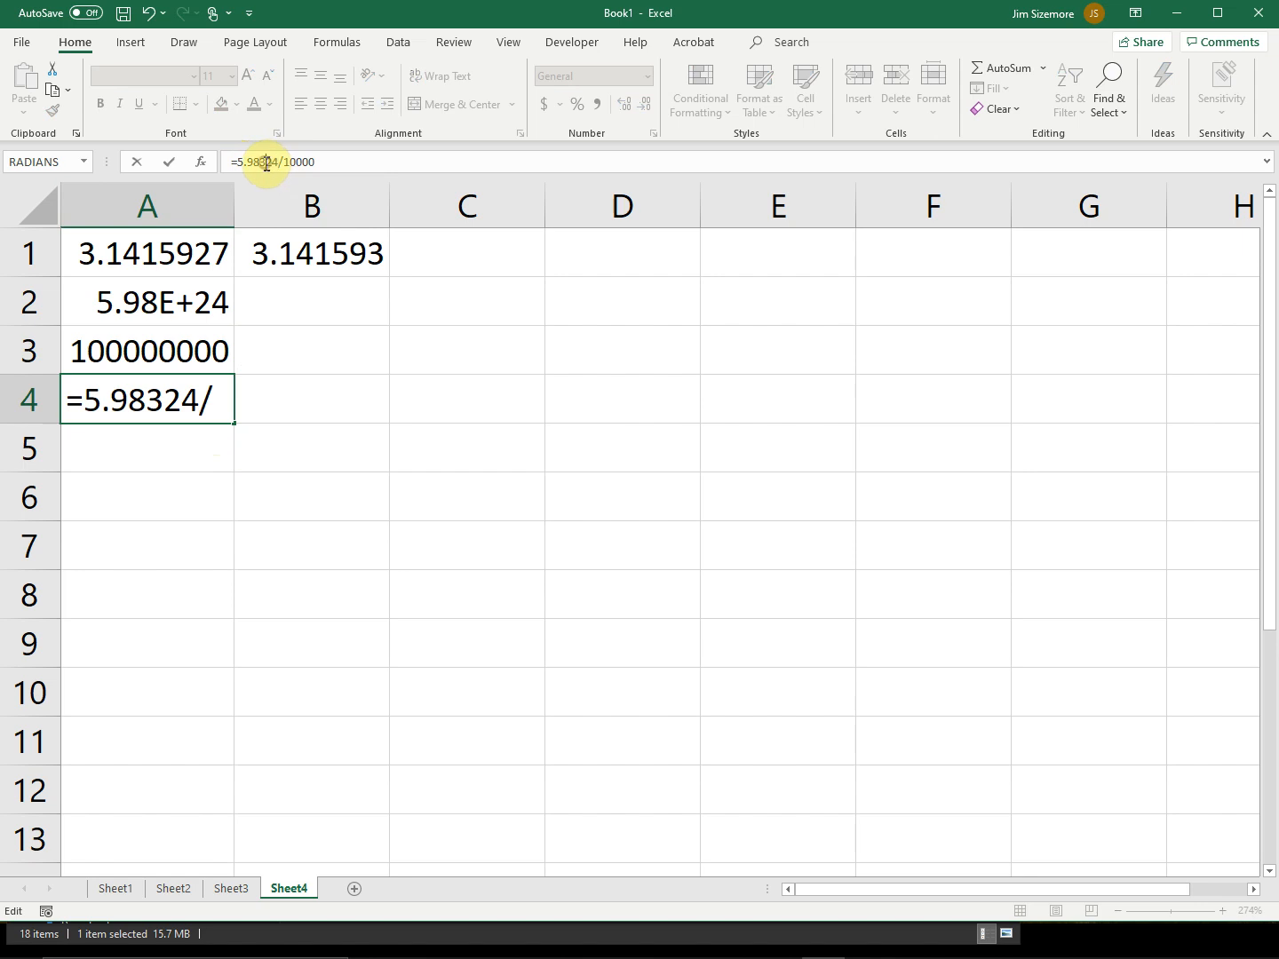
key("BackSpace")
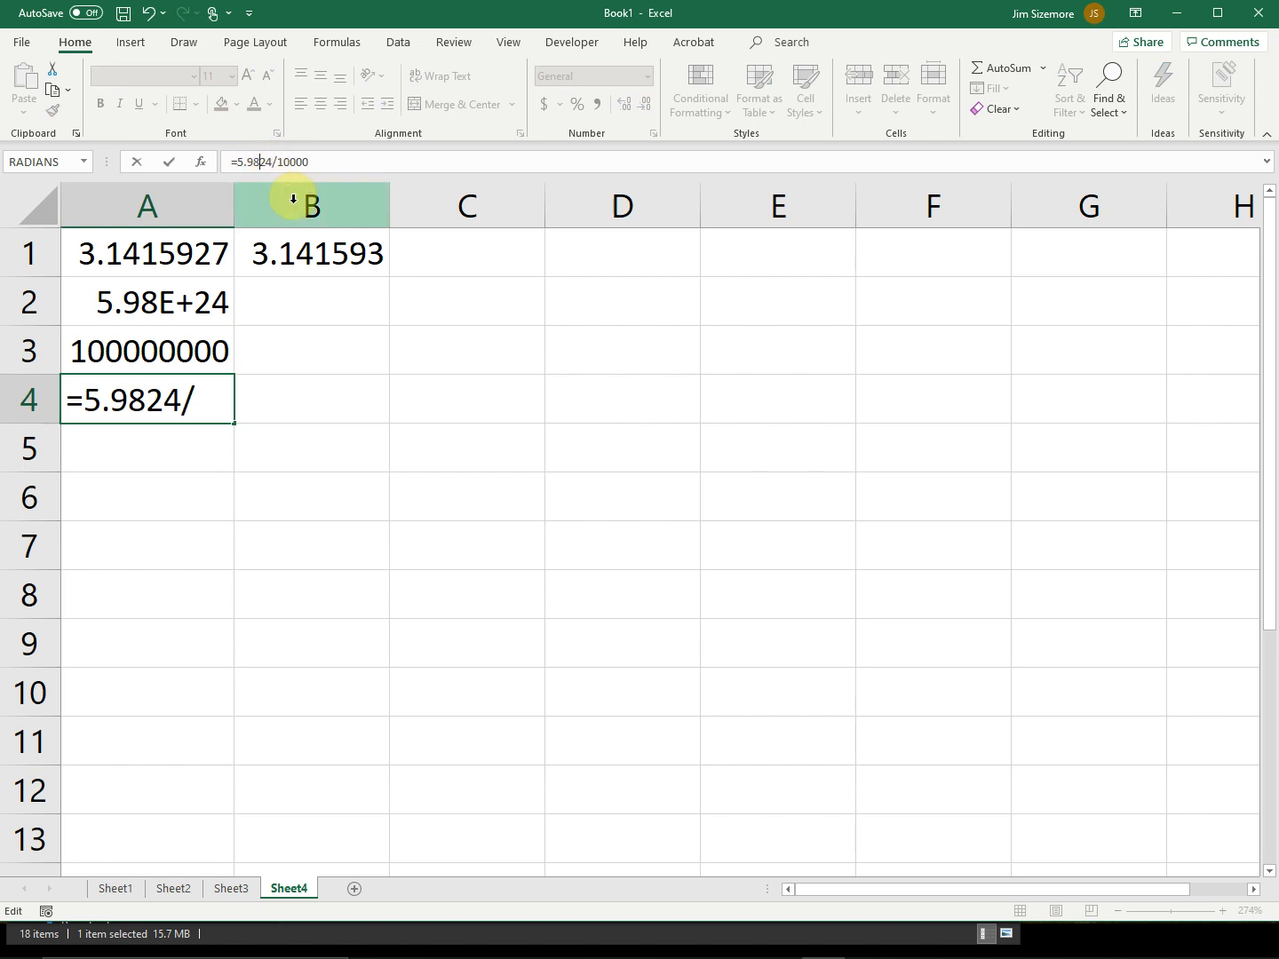
type("e")
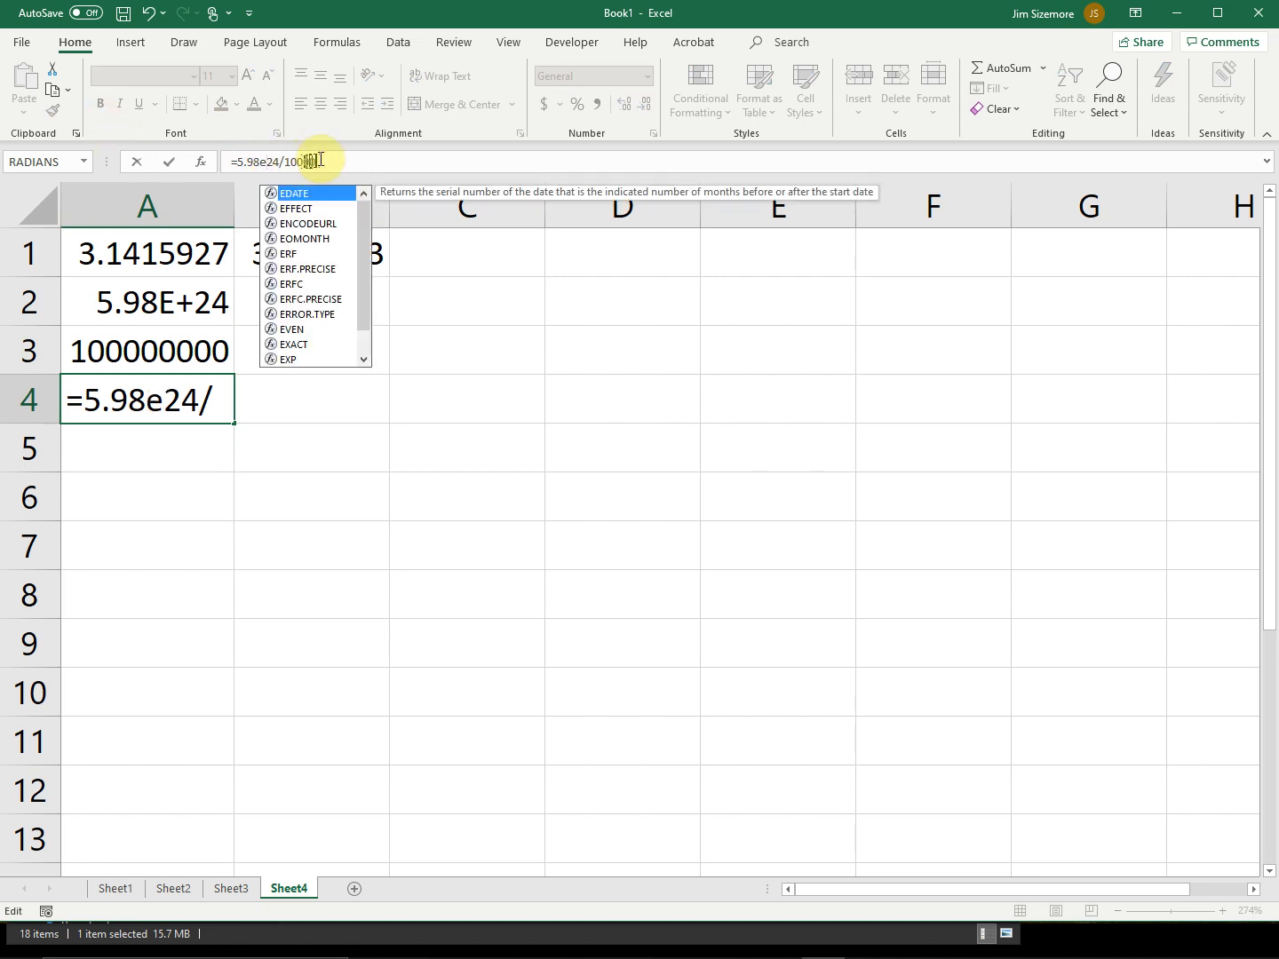
Replace the denominator in cell A4 with 5.98e24 so the formula reads =5.98e24/5.98e24.
left_click(323, 159)
key("BackSpace")
key("BackSpace")
key("BackSpace")
key("BackSpace")
key("BackSpace")
key("BackSpace")
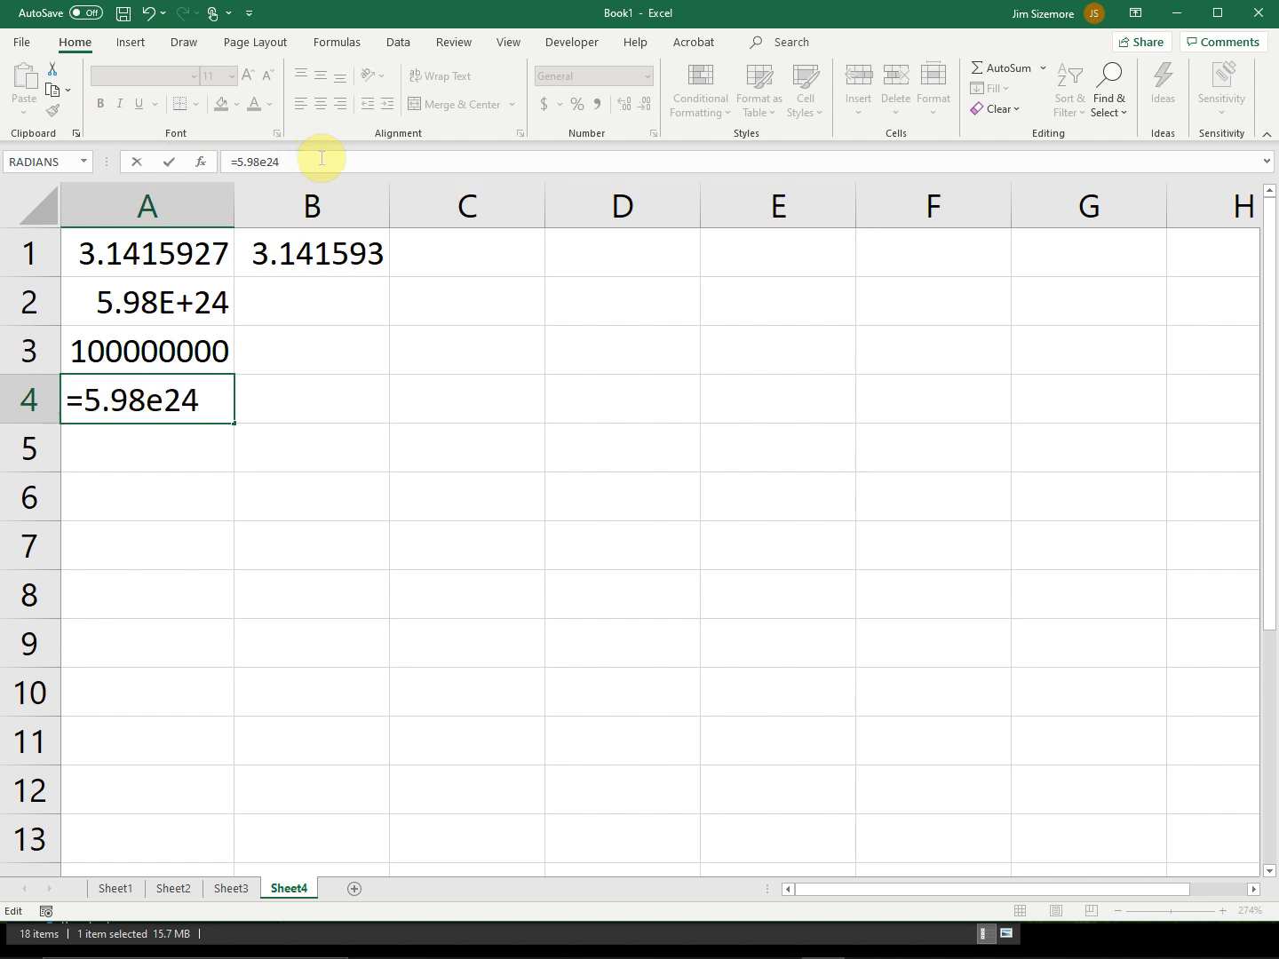
type("/5,98e")
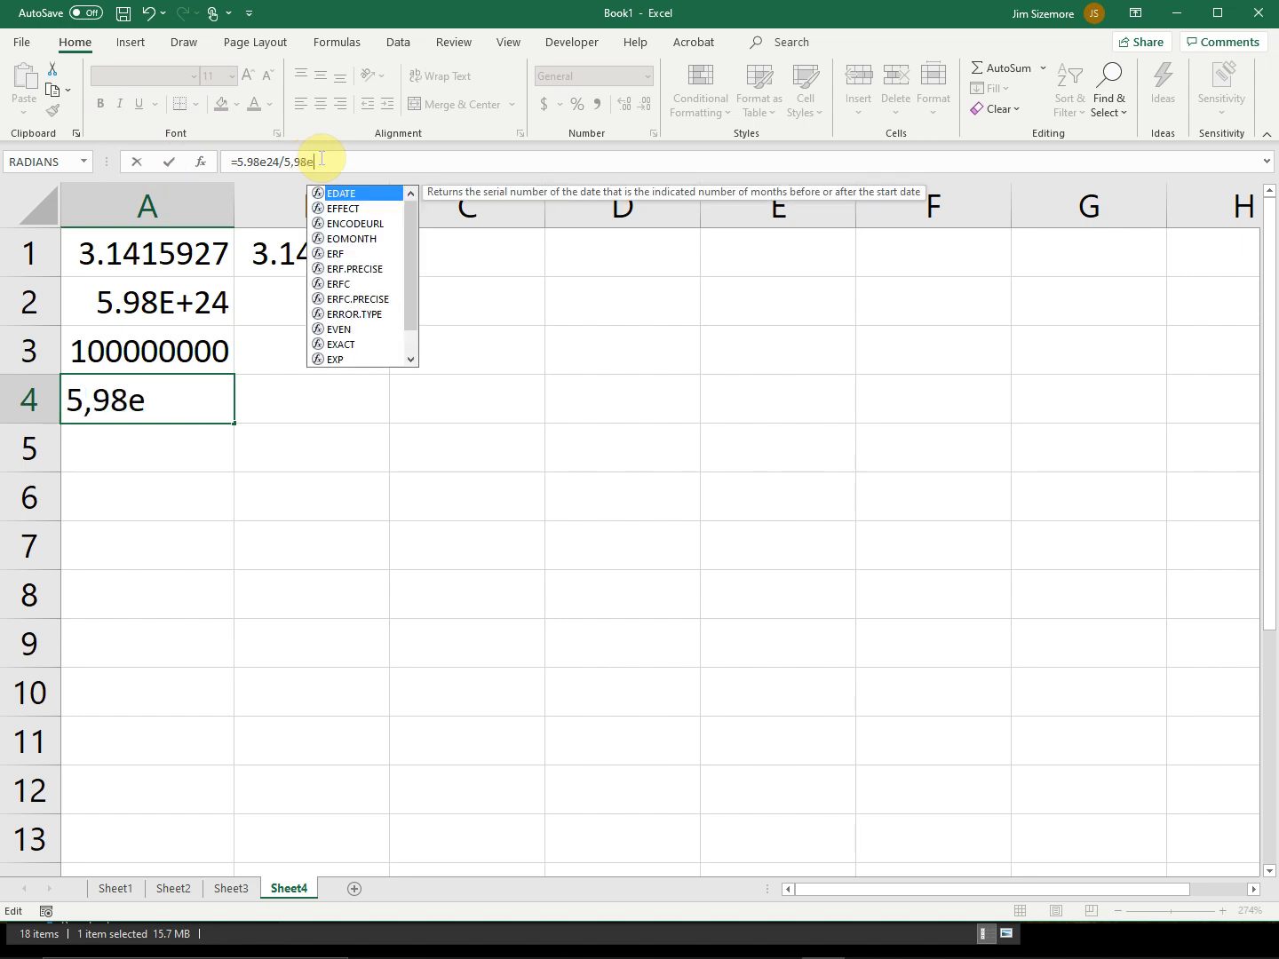
type("24")
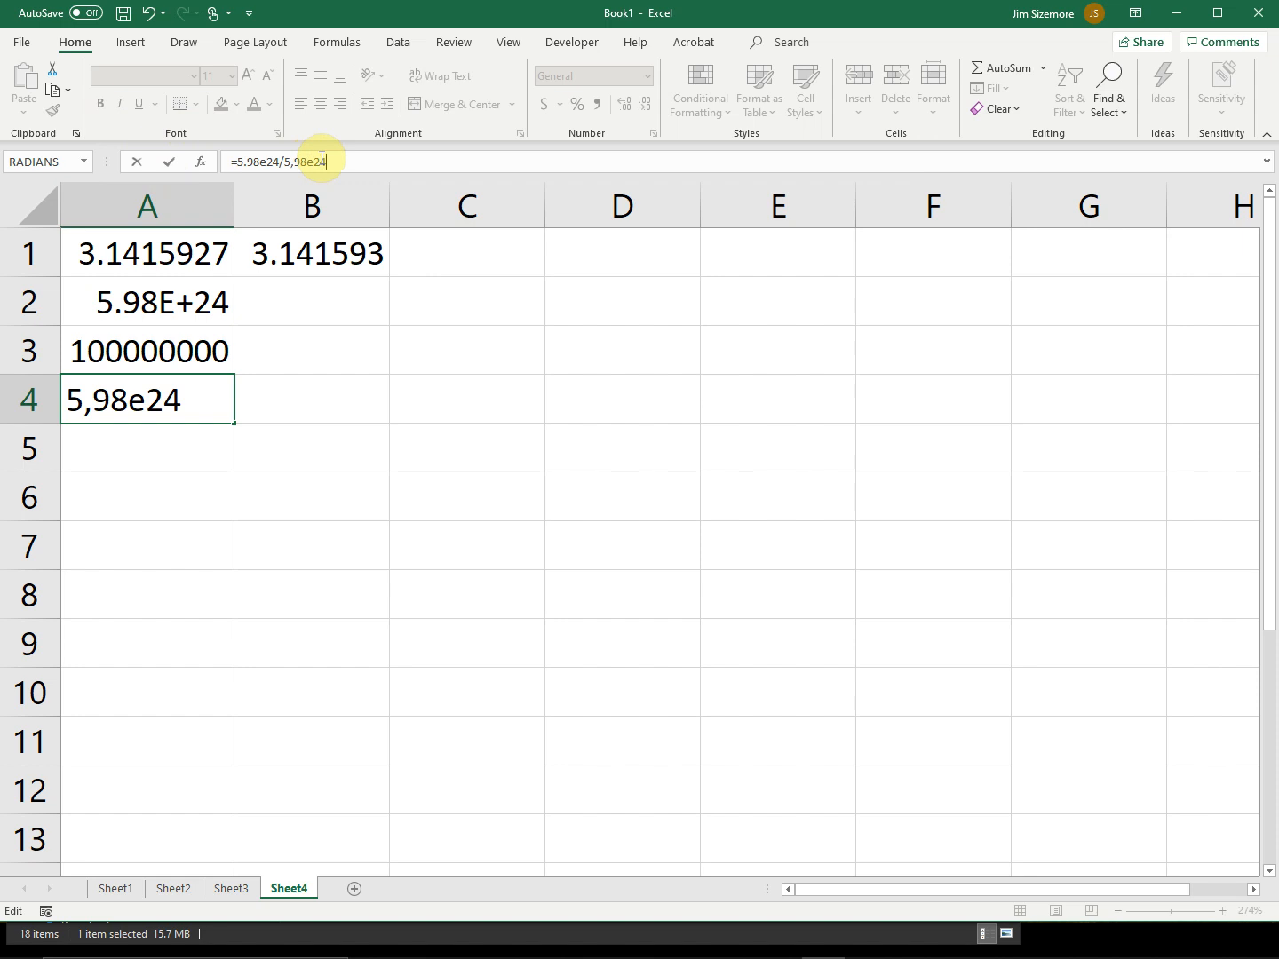
left_click(296, 164)
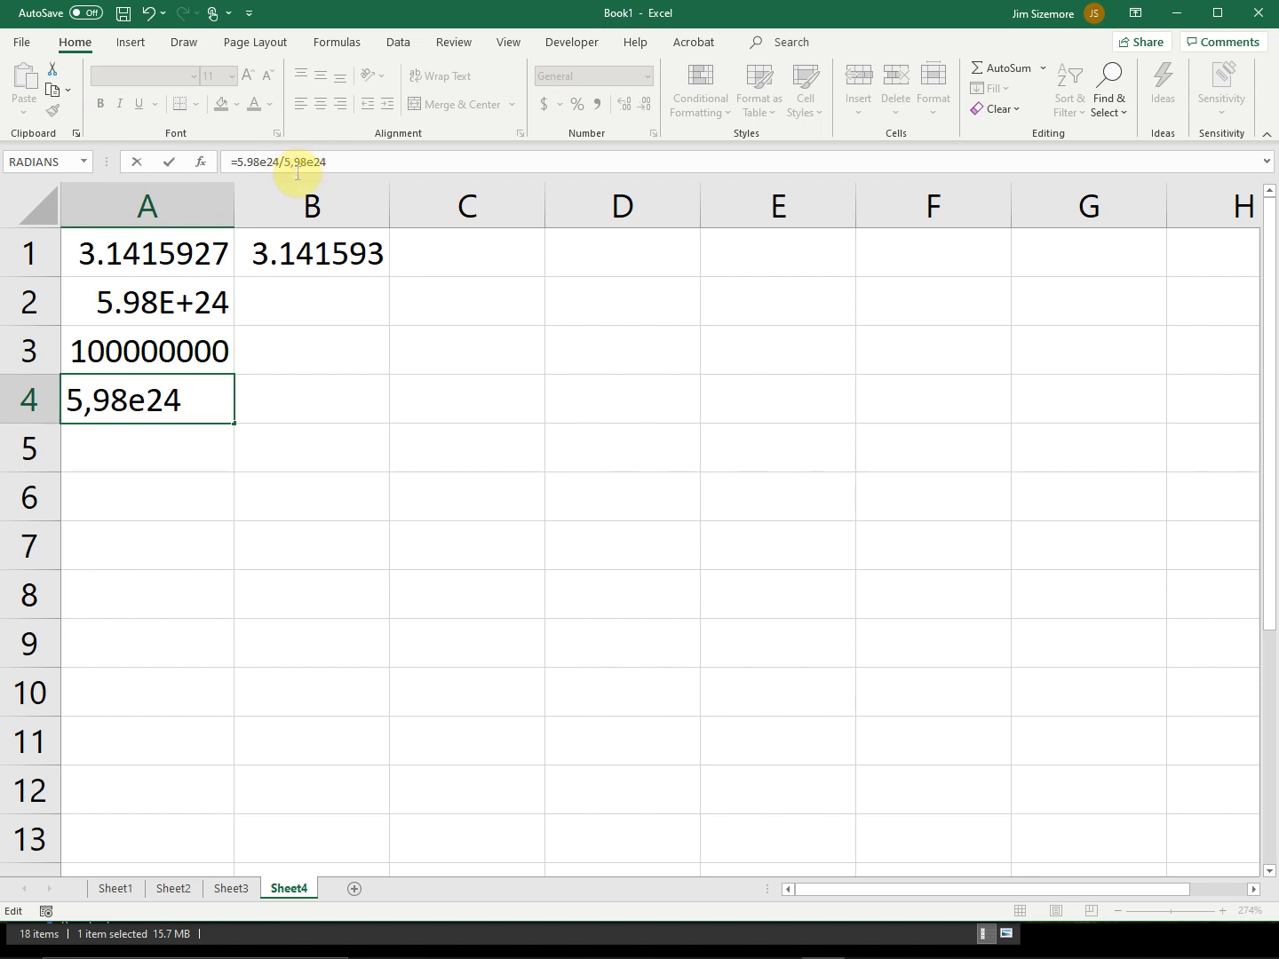
key("BackSpace")
type(".")
key("Return")
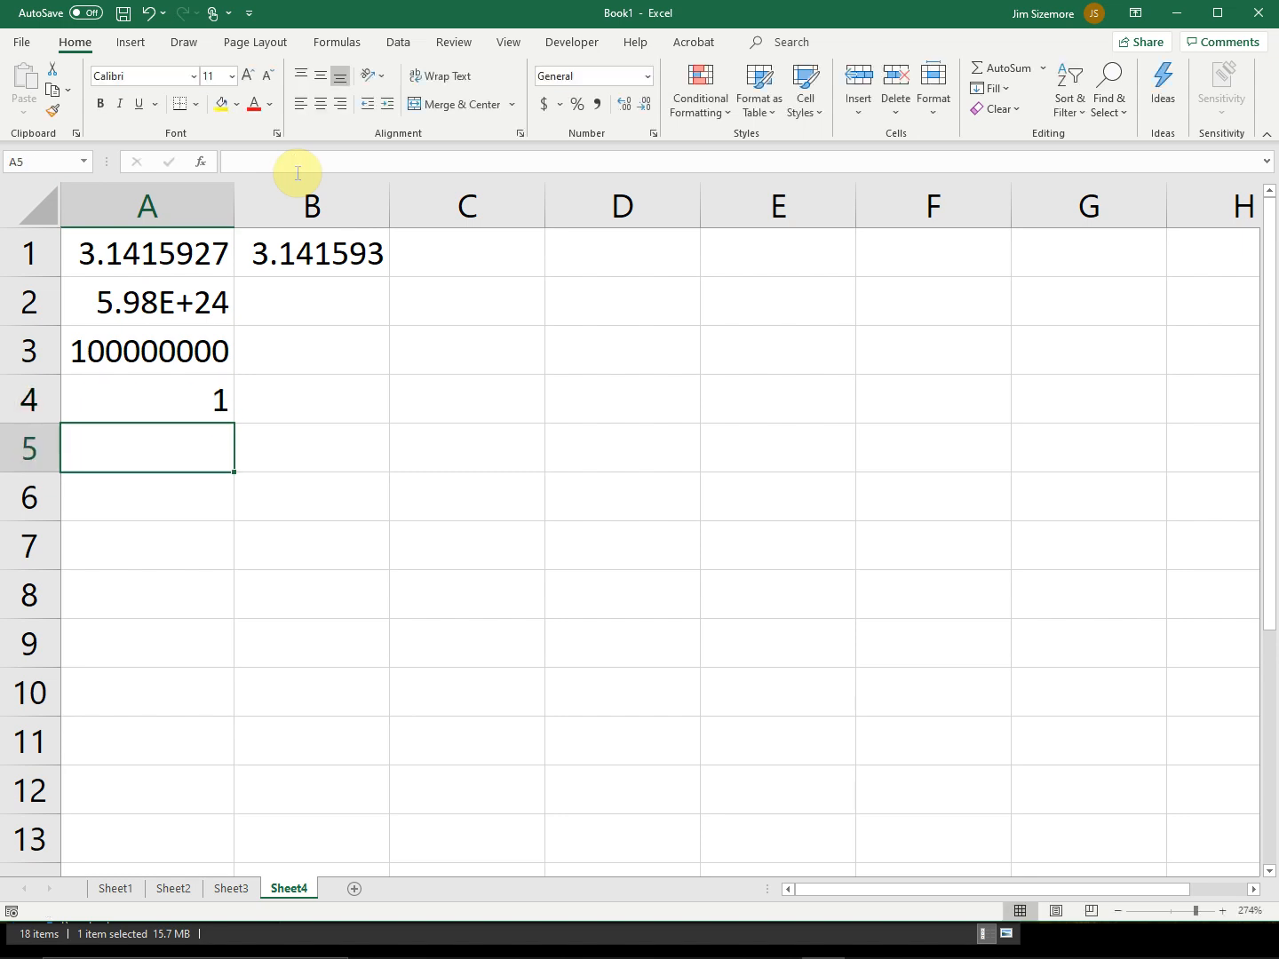
Reopen the formula in cell A4 to examine its E notation, highlighting the first E, and close it.
left_click(171, 392)
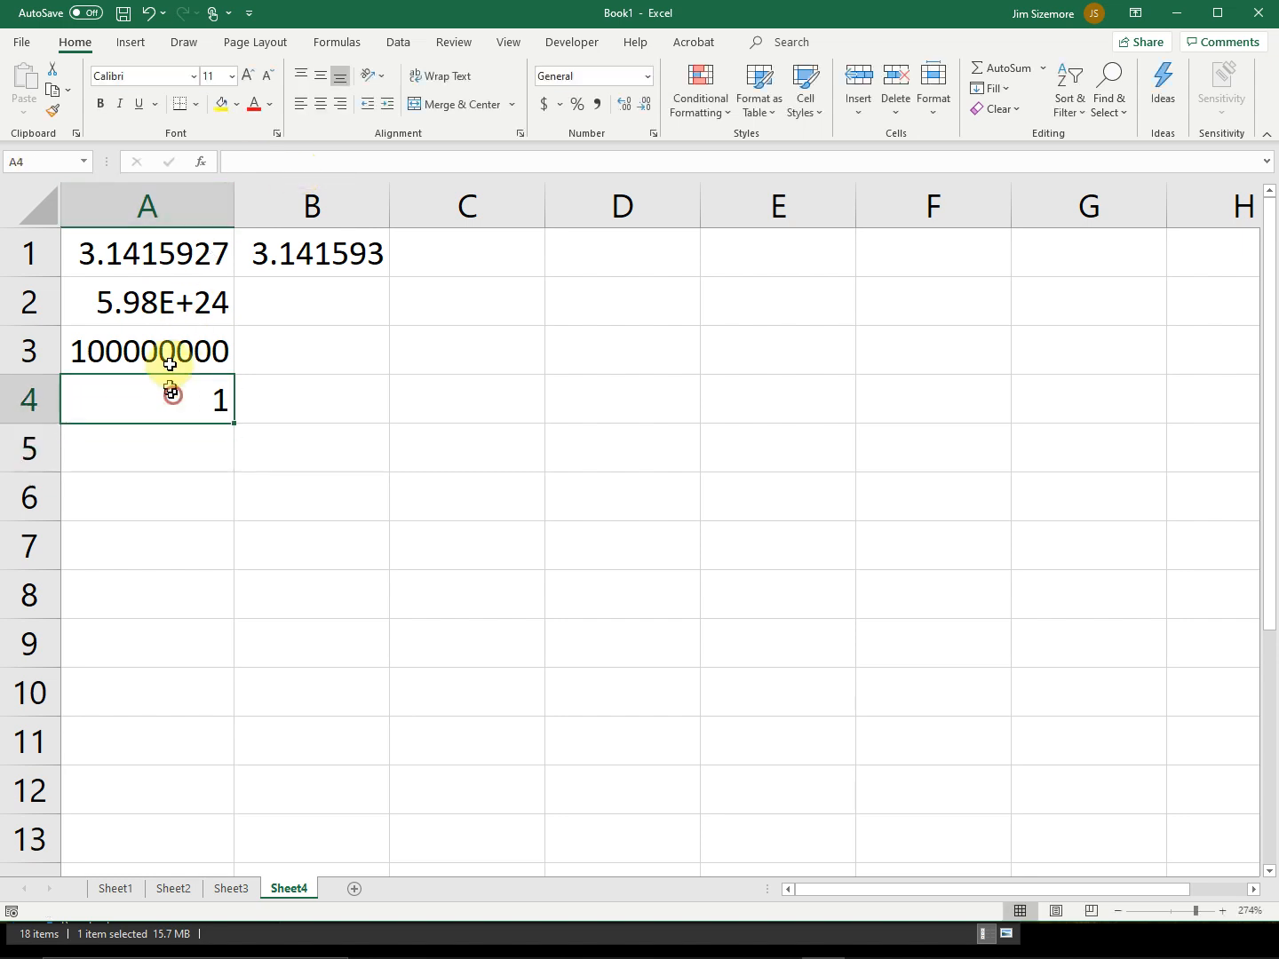
left_click(265, 164)
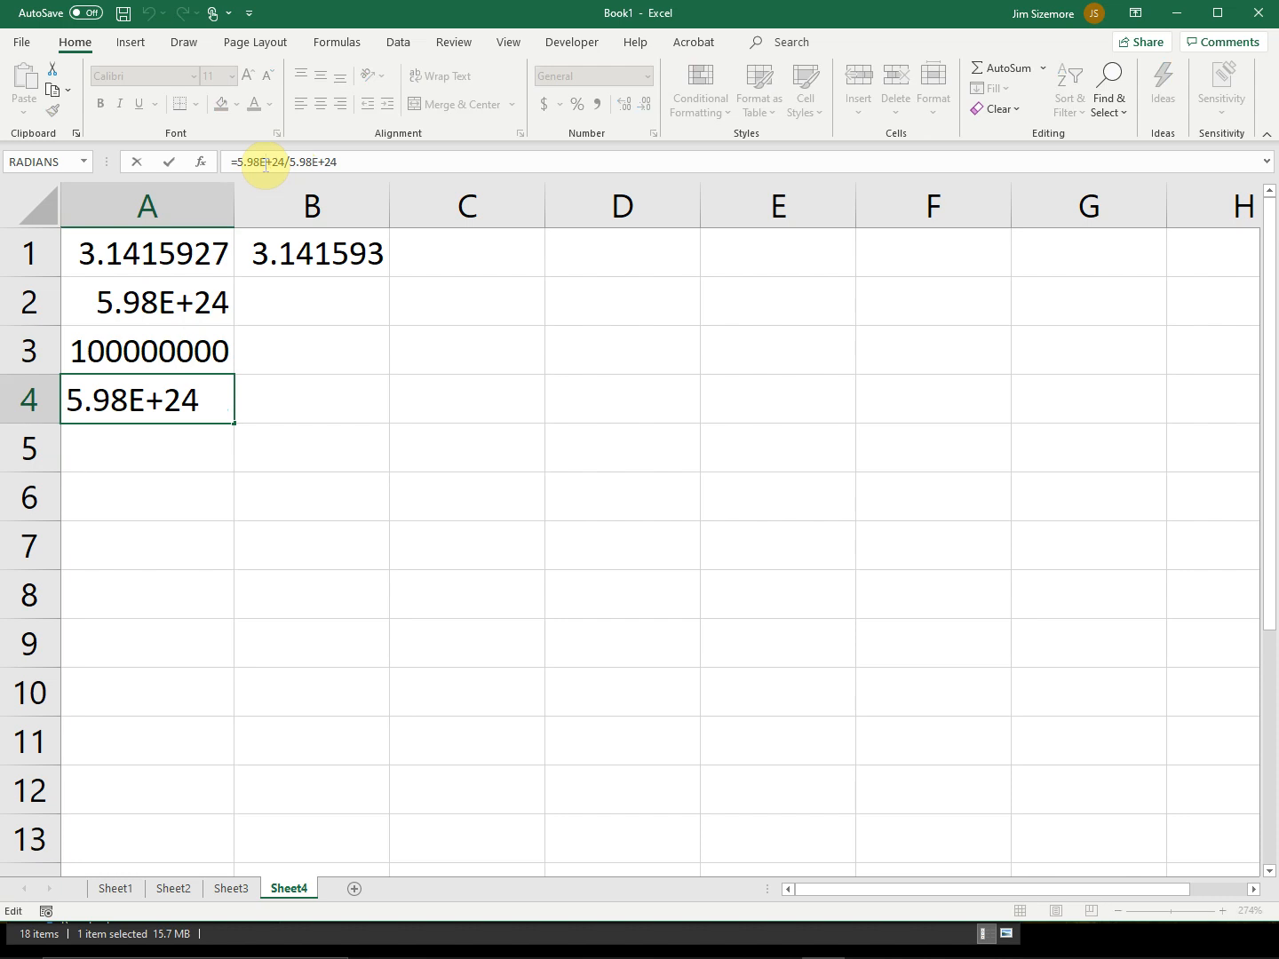
left_click(167, 411)
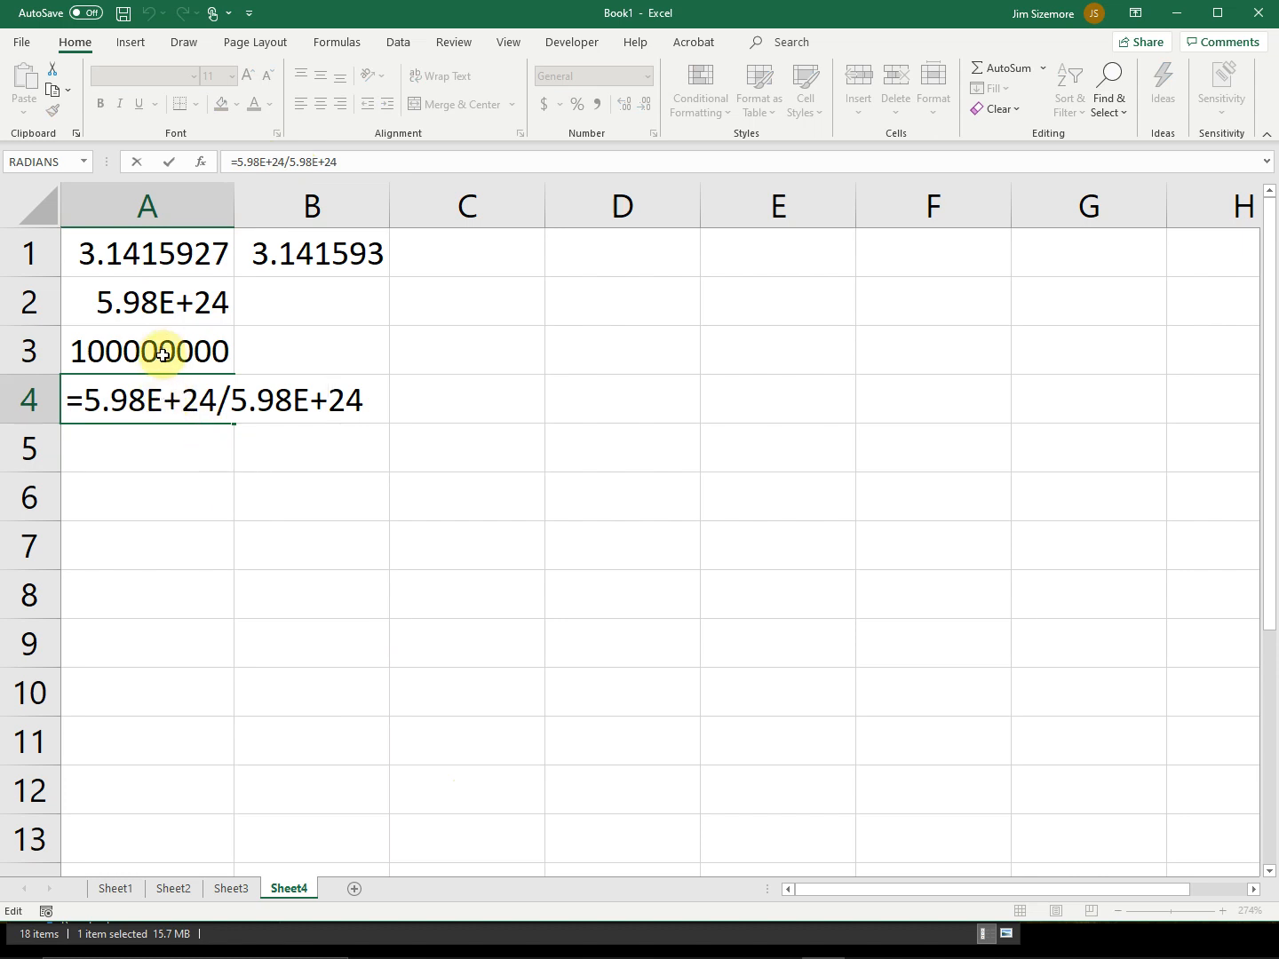
left_click_drag(164, 399, 146, 399)
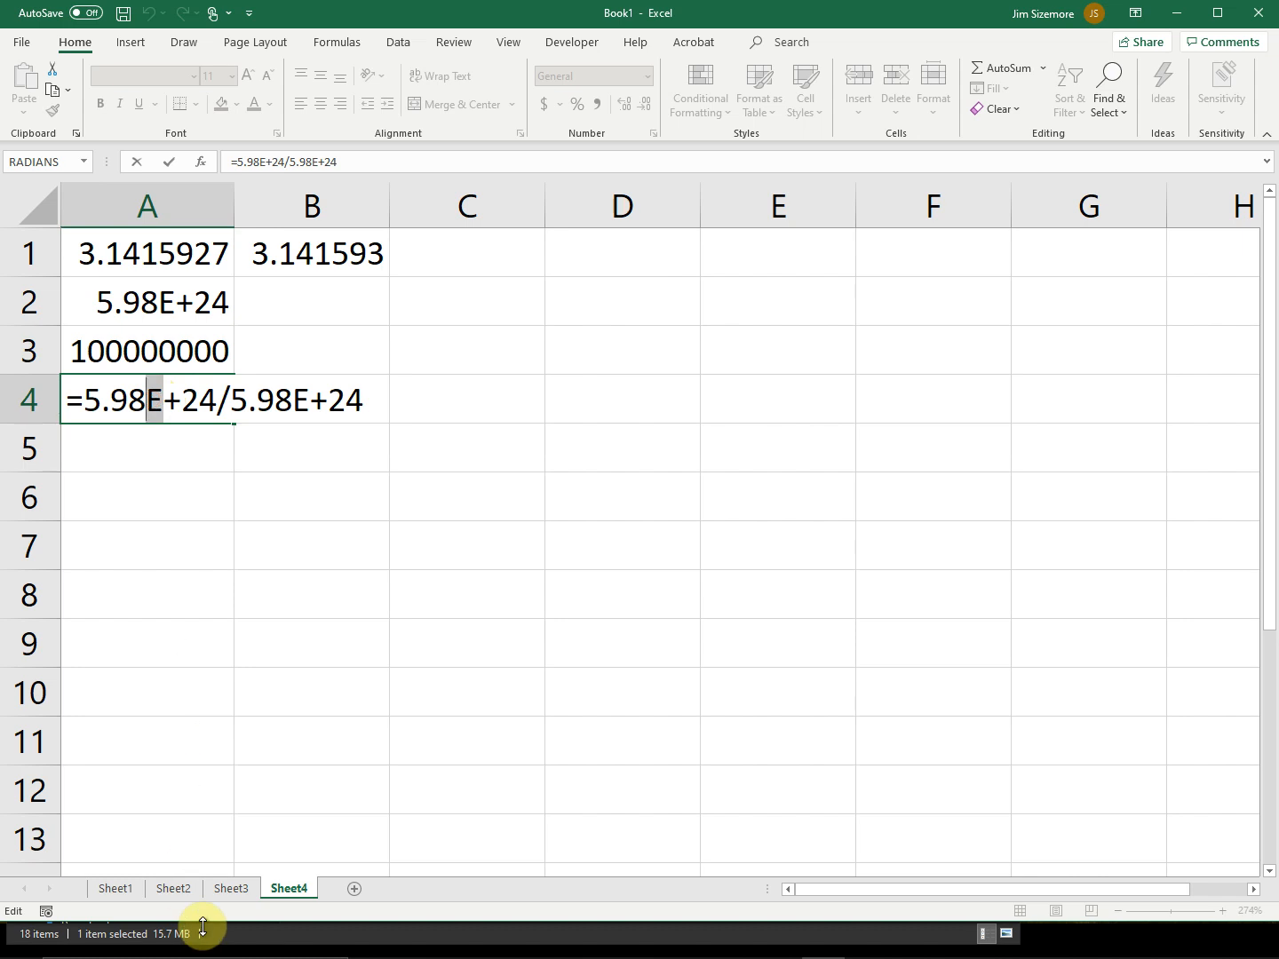
key("Right")
key("Return")
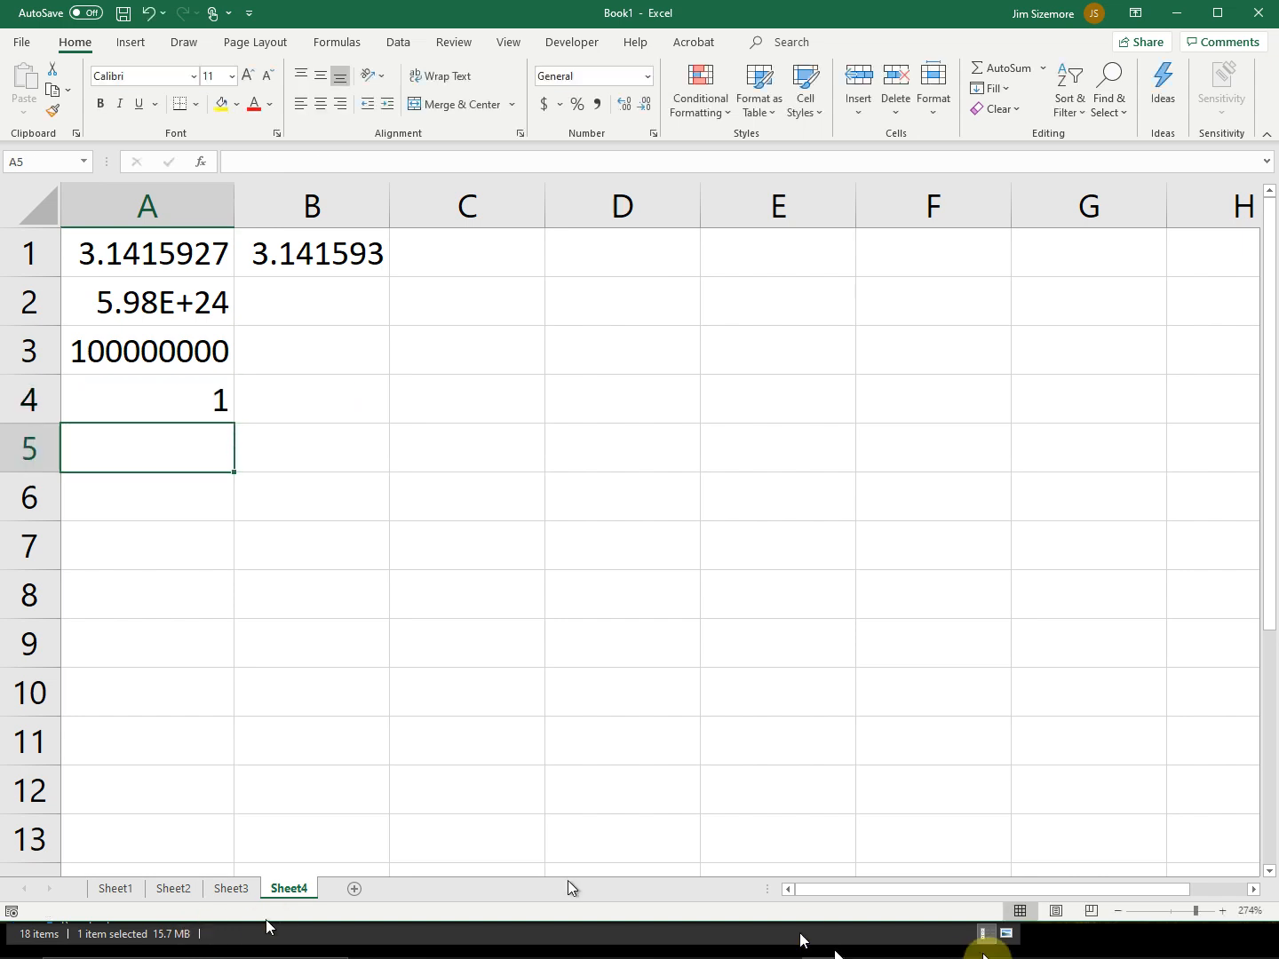